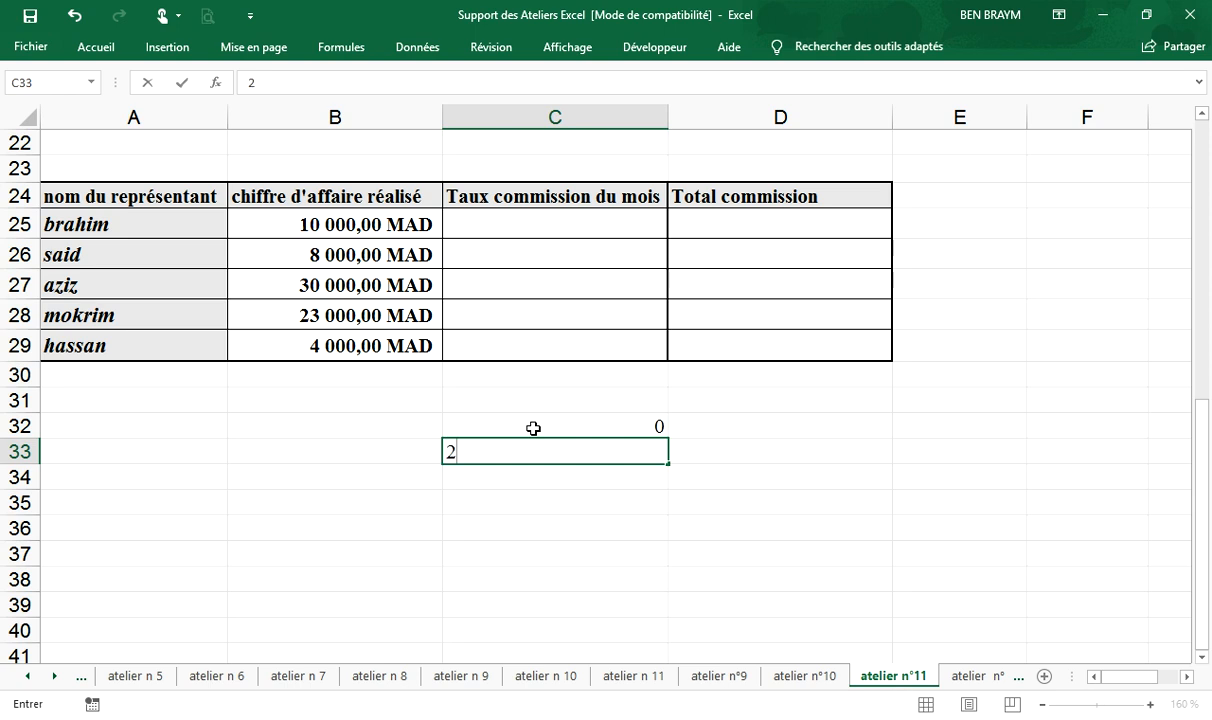
# - Enter the commission rates 2%, 4% and 6% in cells C33 to C35, checking them against the exercise PDF
pyautogui.press('Return')
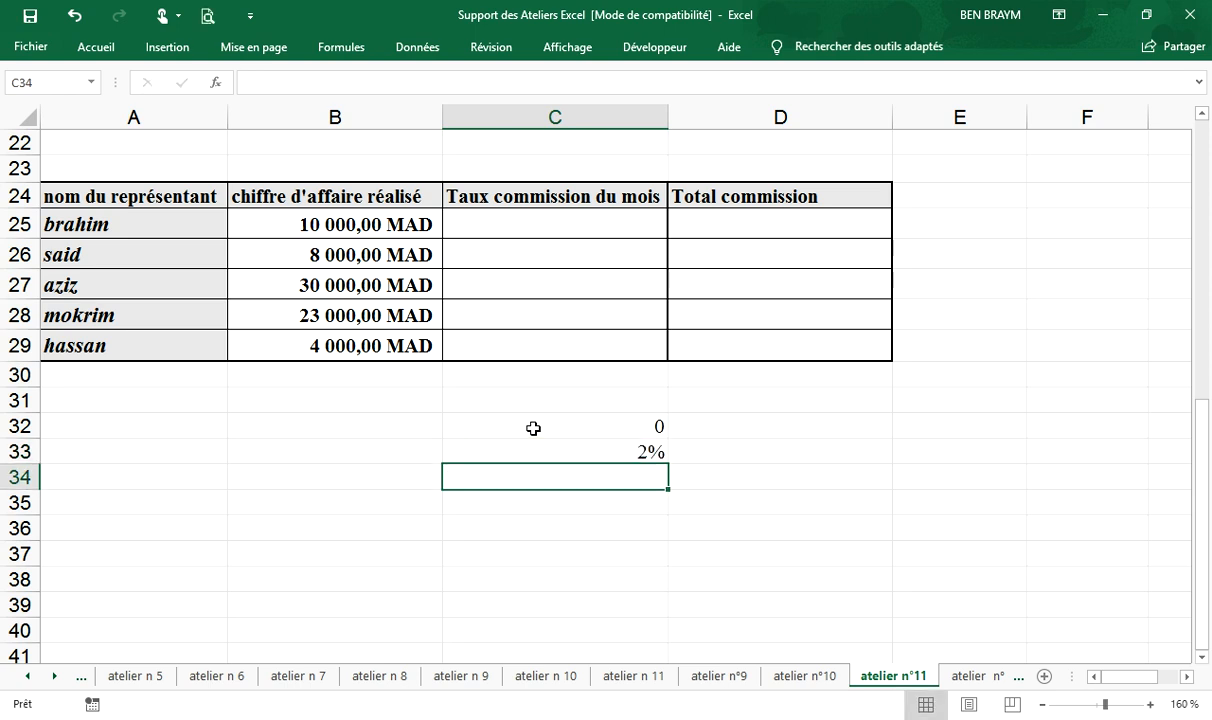
pyautogui.hotkey('alt', 'Tab')
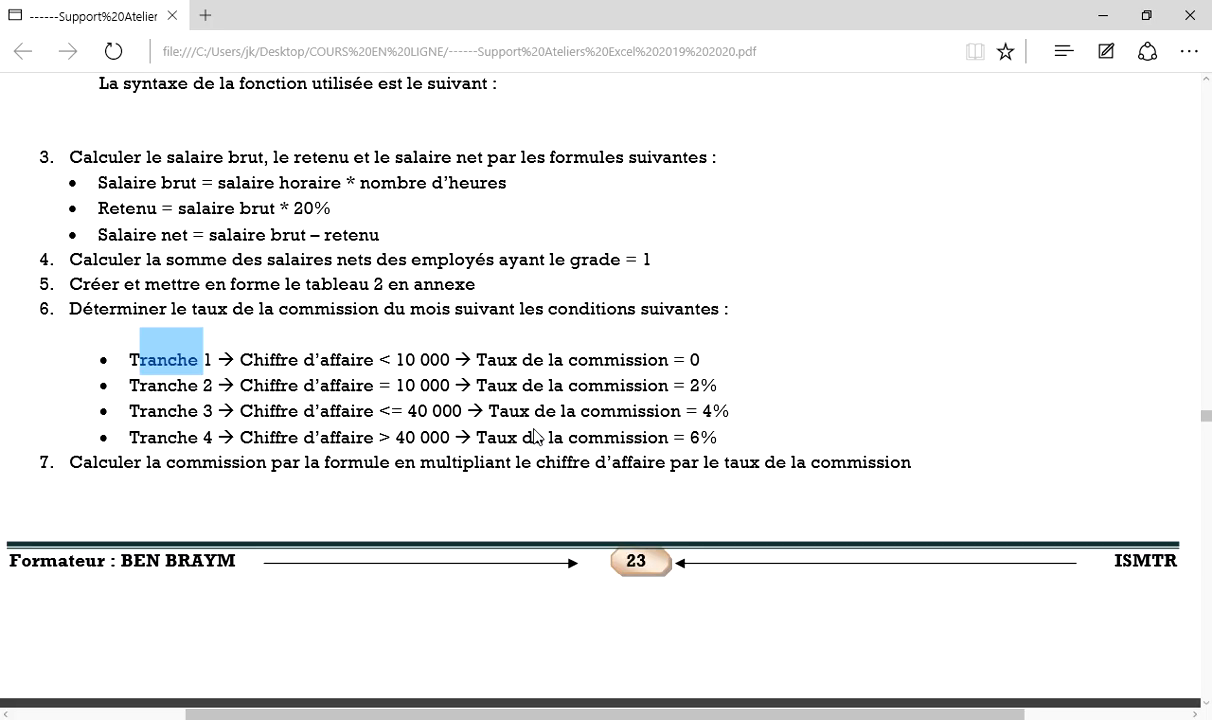
pyautogui.hotkey('alt', 'Tab')
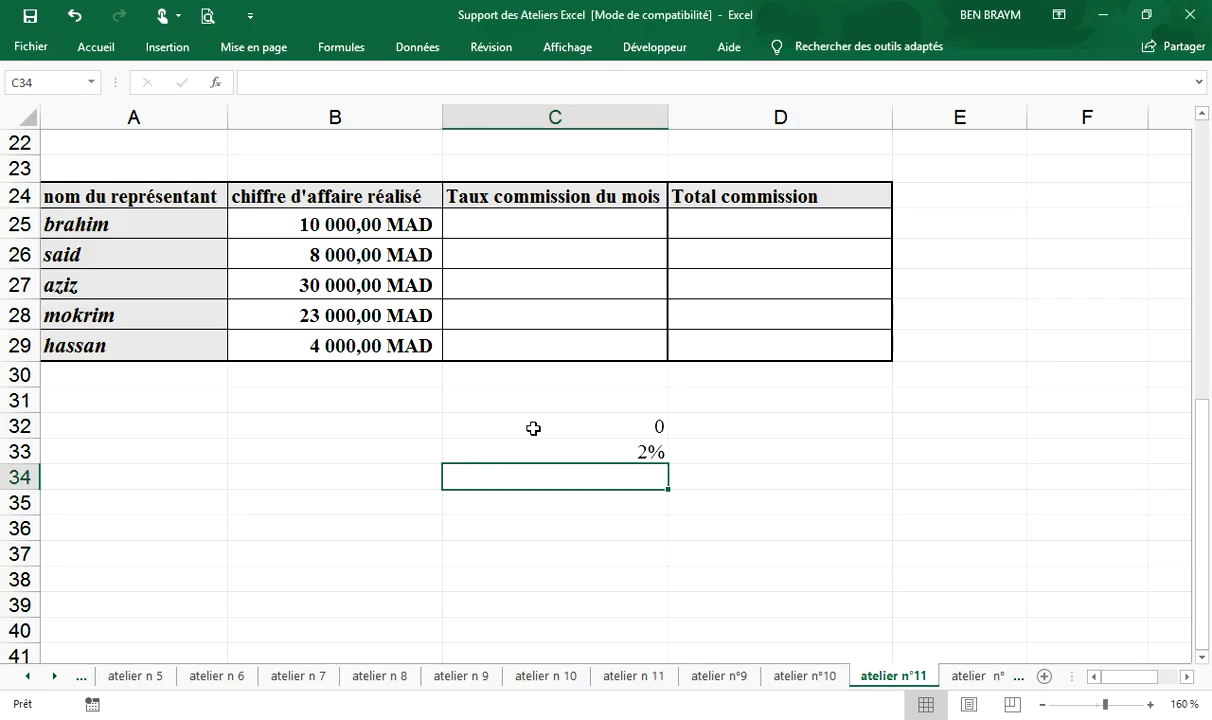
pyautogui.write('4ù')
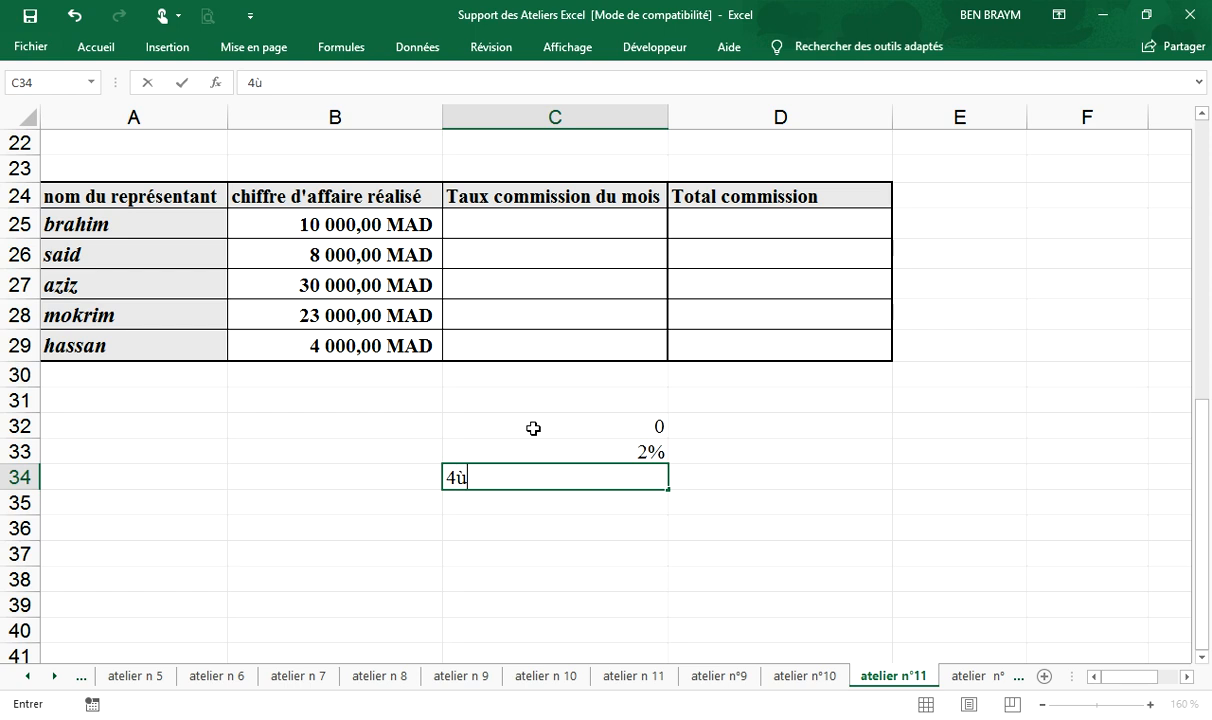
pyautogui.press('BackSpace')
pyautogui.write('%')
pyautogui.press('Return')
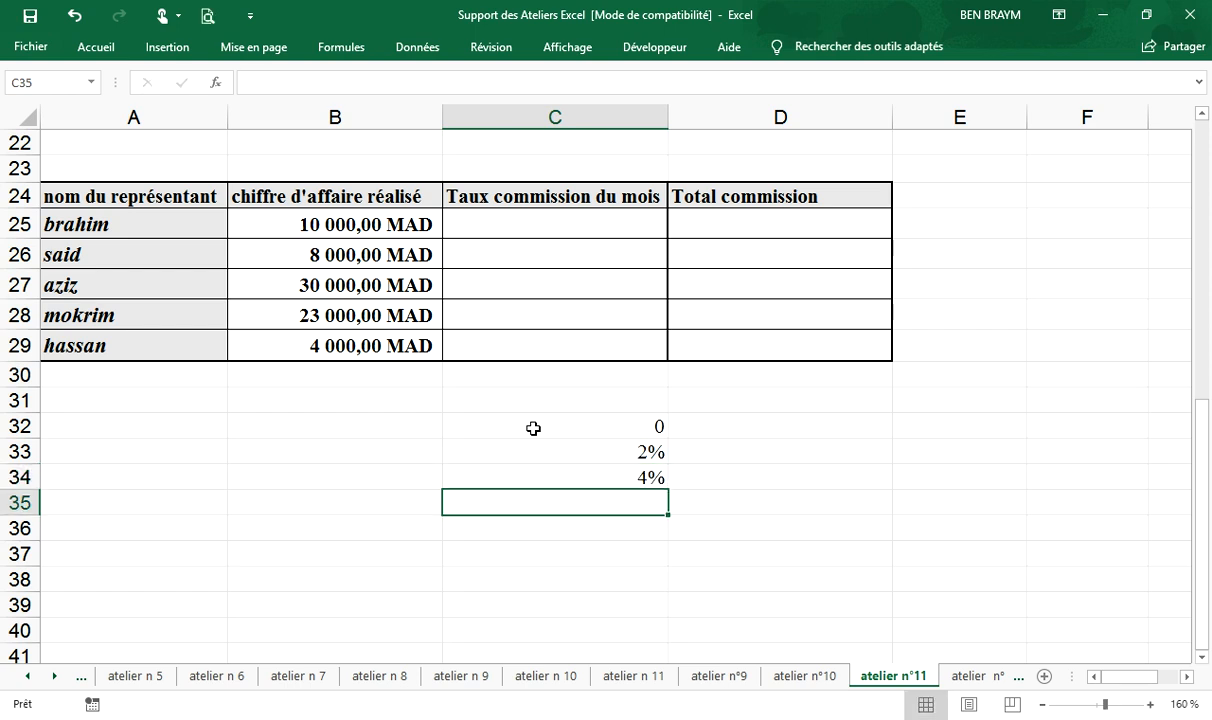
pyautogui.write('6%')
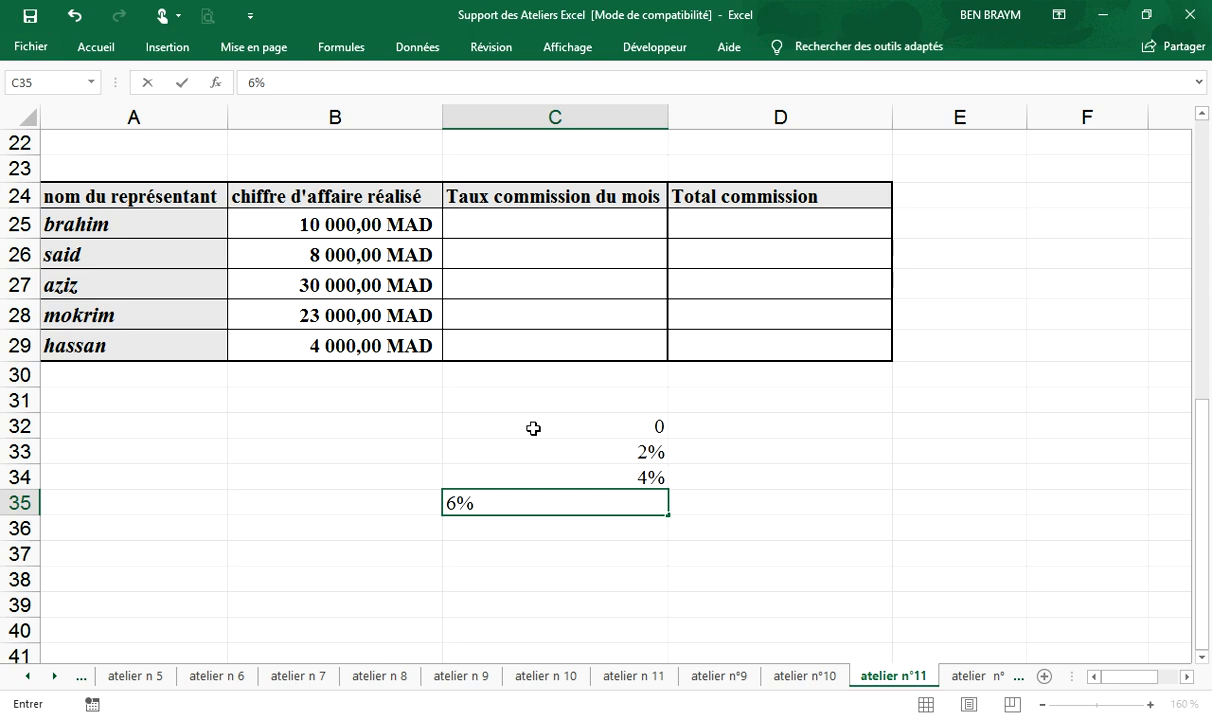
pyautogui.press('Return')
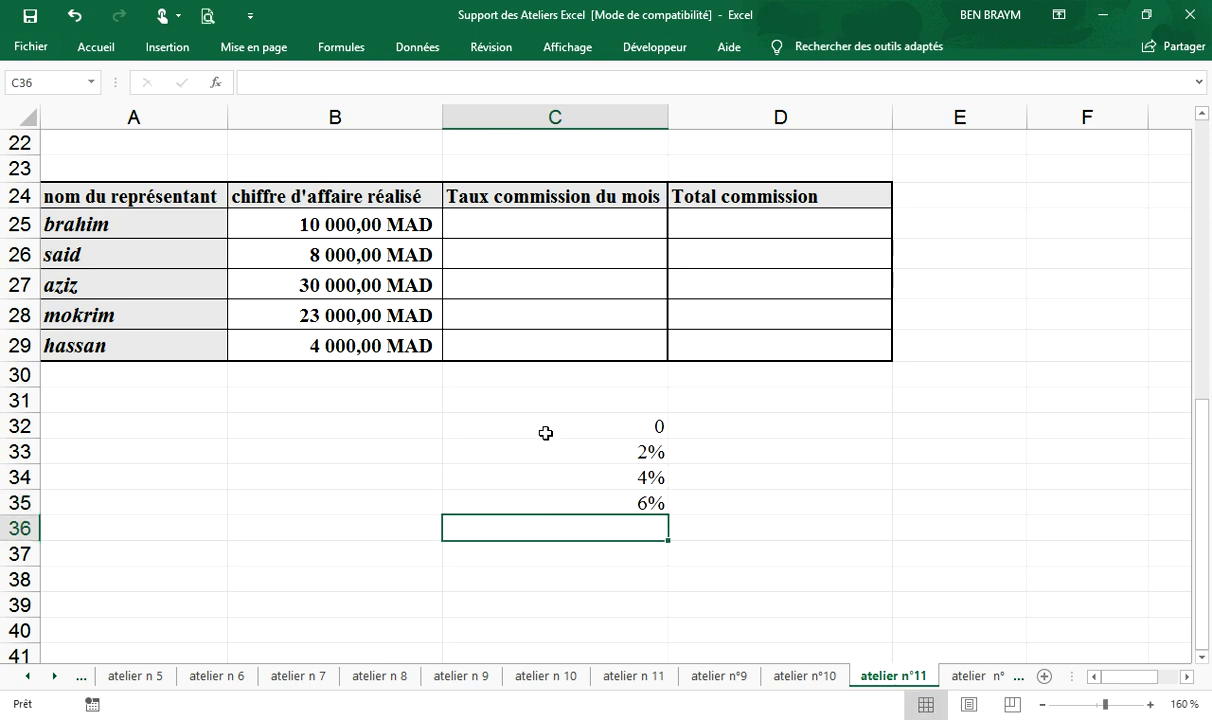
# - Enter the first bracket's condition CA<10000 in cell B32, beside the rate 0
pyautogui.click(523, 432)
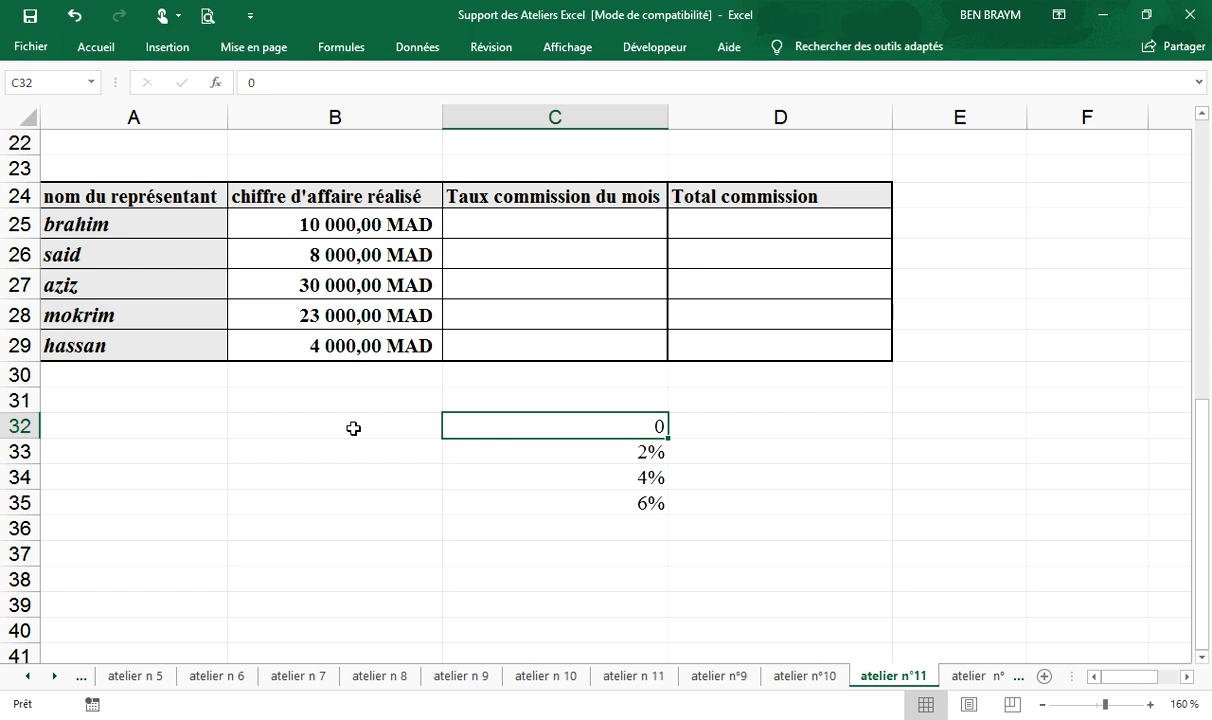
pyautogui.click(300, 427)
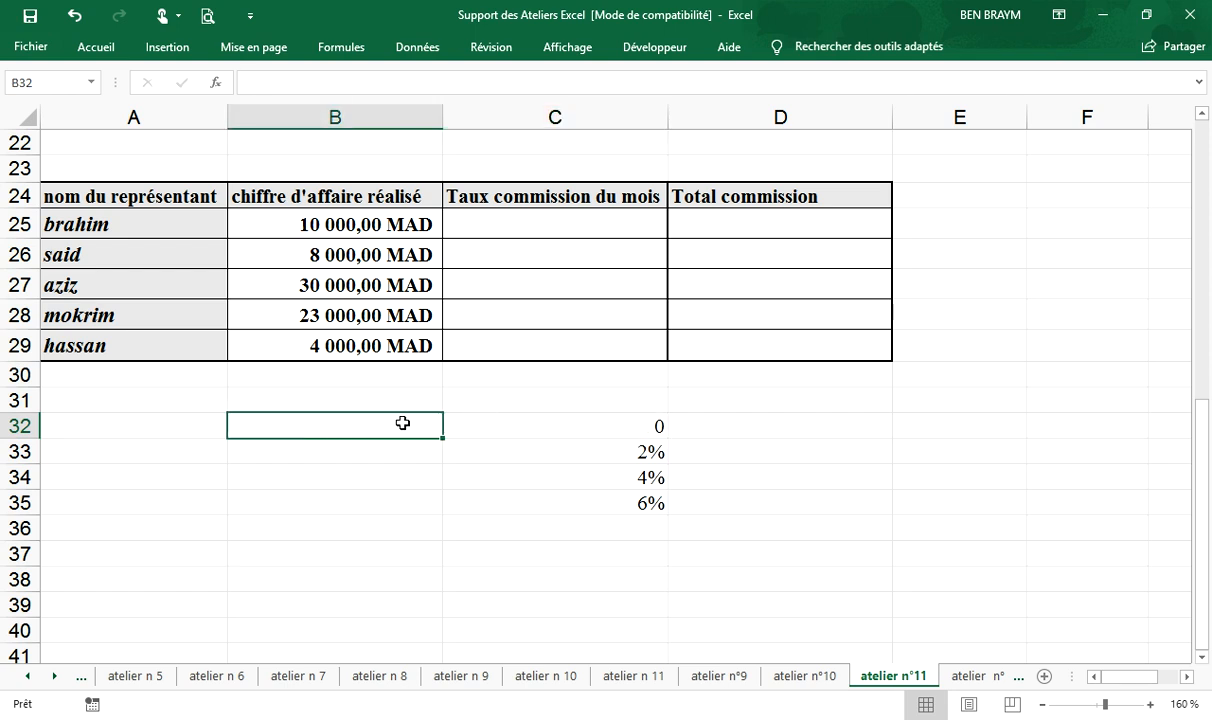
pyautogui.write('CA')
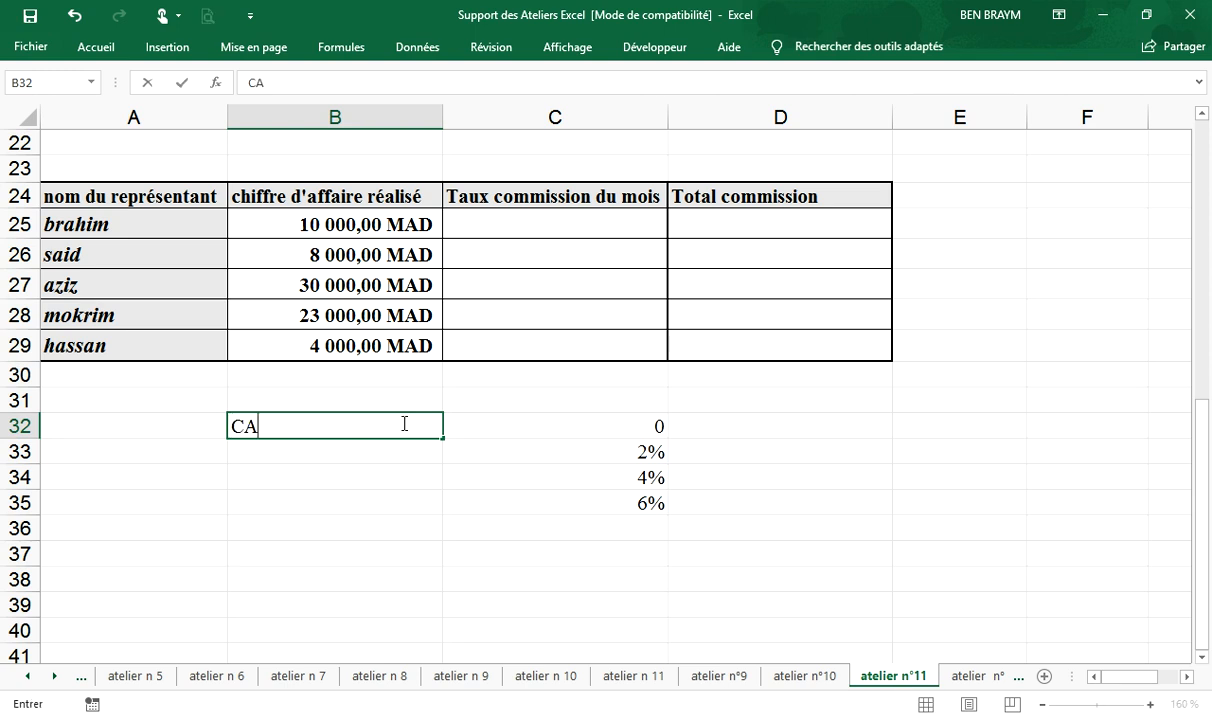
pyautogui.write('<10000')
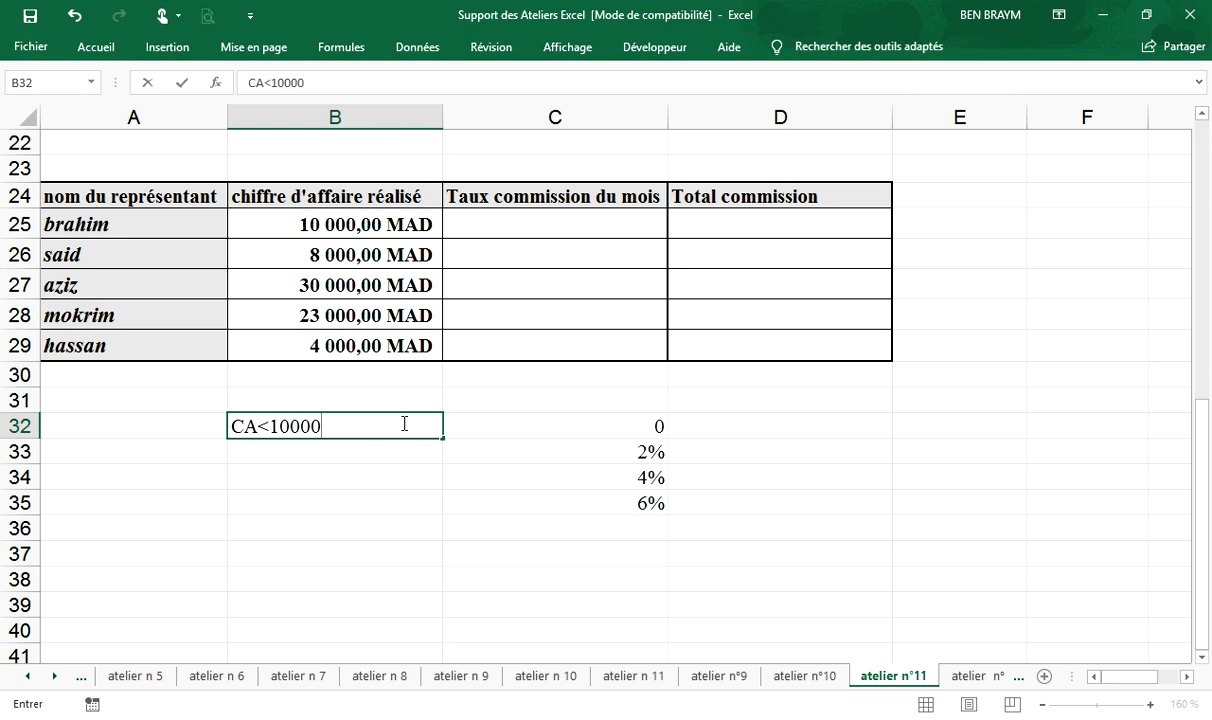
pyautogui.press('Return')
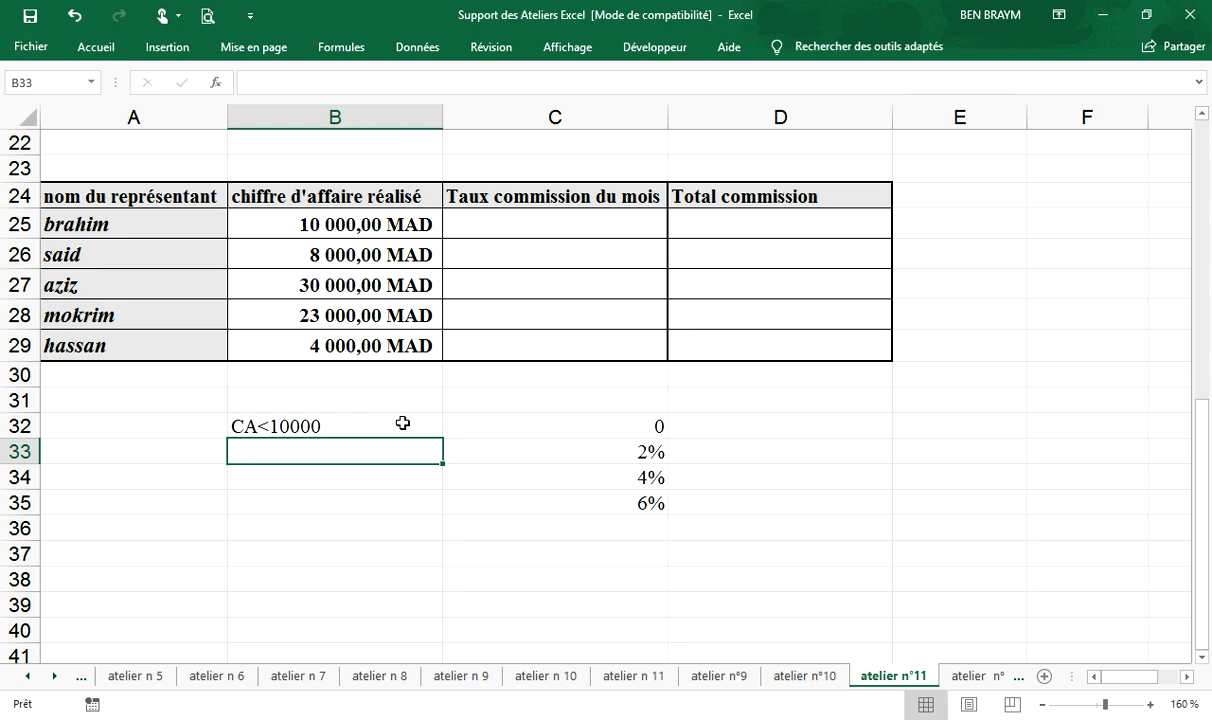
# - Enter the second bracket's condition CA=10000 in cell B33
pyautogui.write('CA')
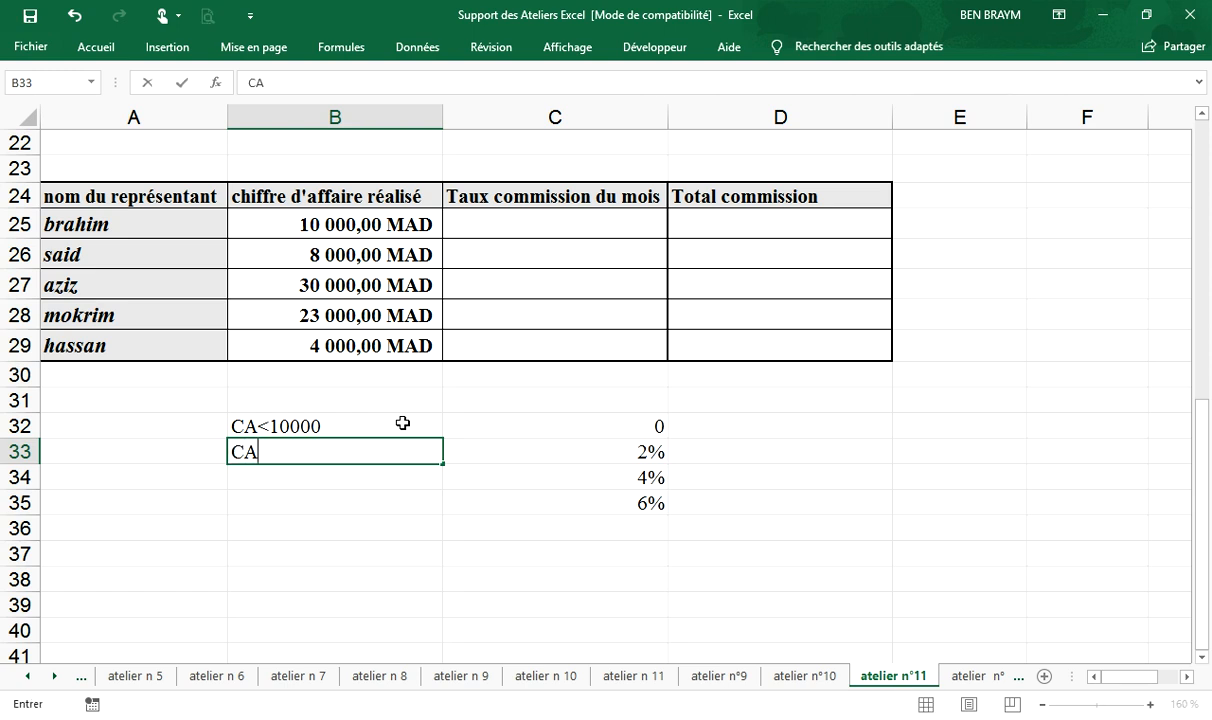
pyautogui.write('+')
pyautogui.press('BackSpace')
pyautogui.write('=10000')
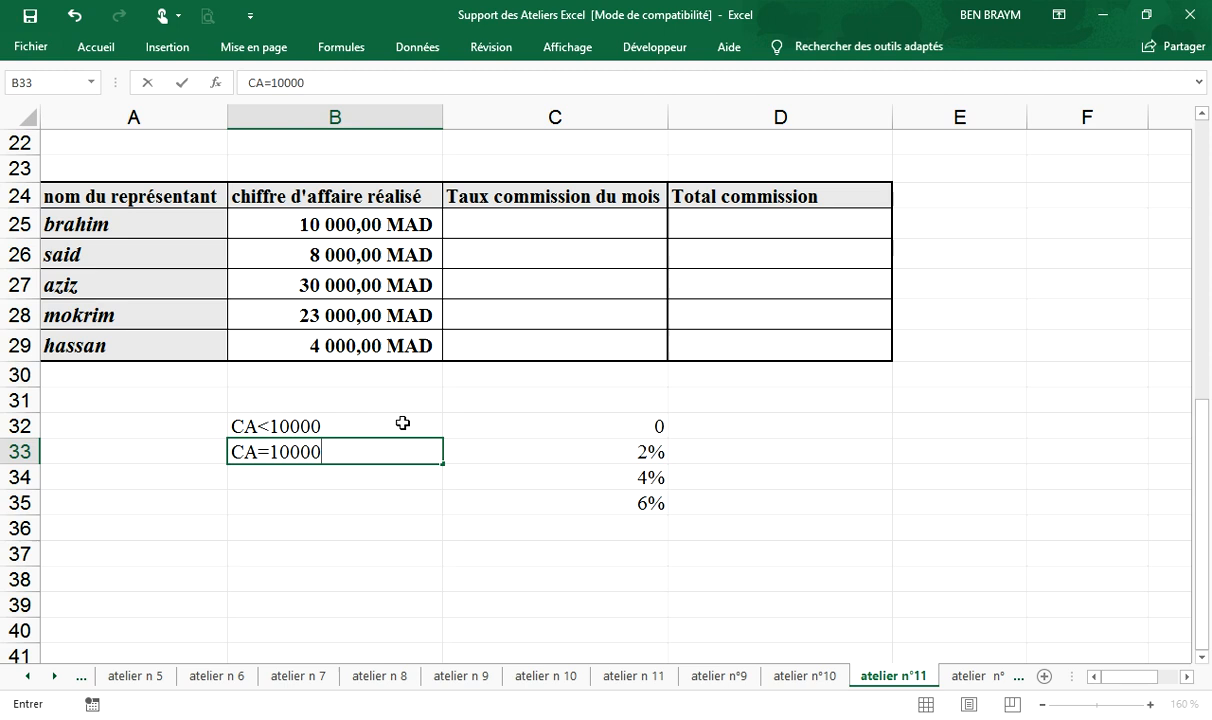
pyautogui.press('Return')
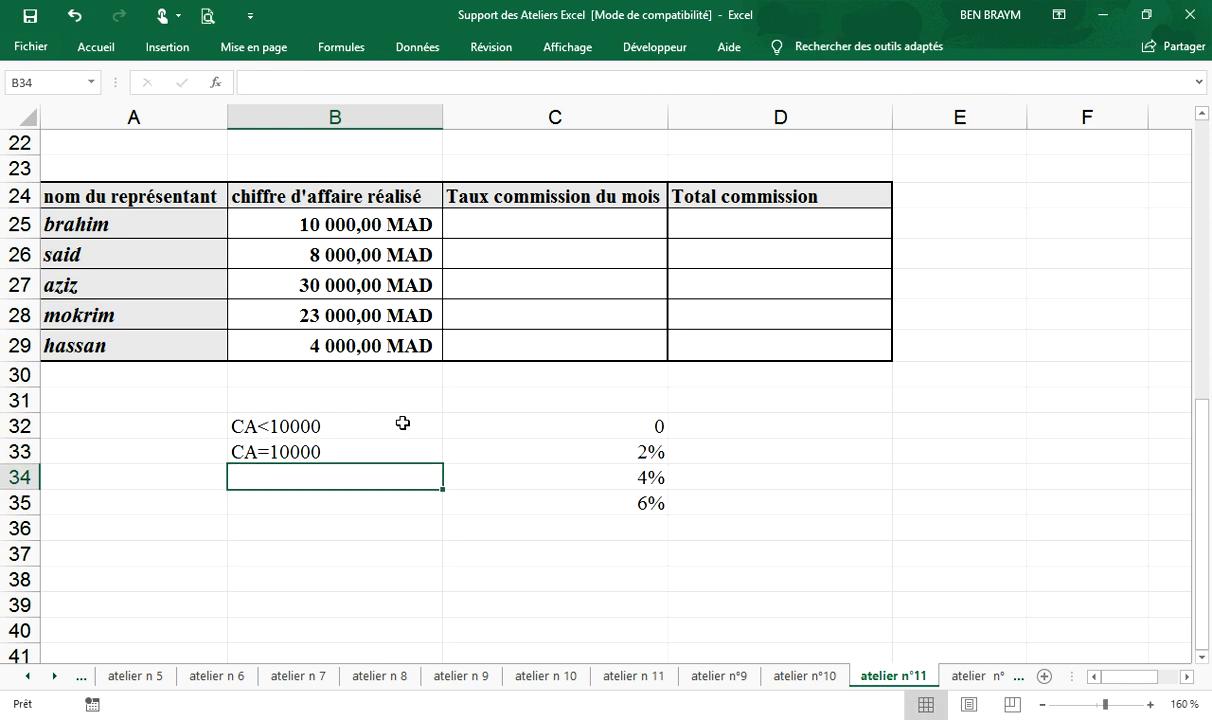
# - Check the third bracket in the exercise PDF and enter its condition CA<=40000 in cell B34
pyautogui.hotkey('alt', 'Tab')
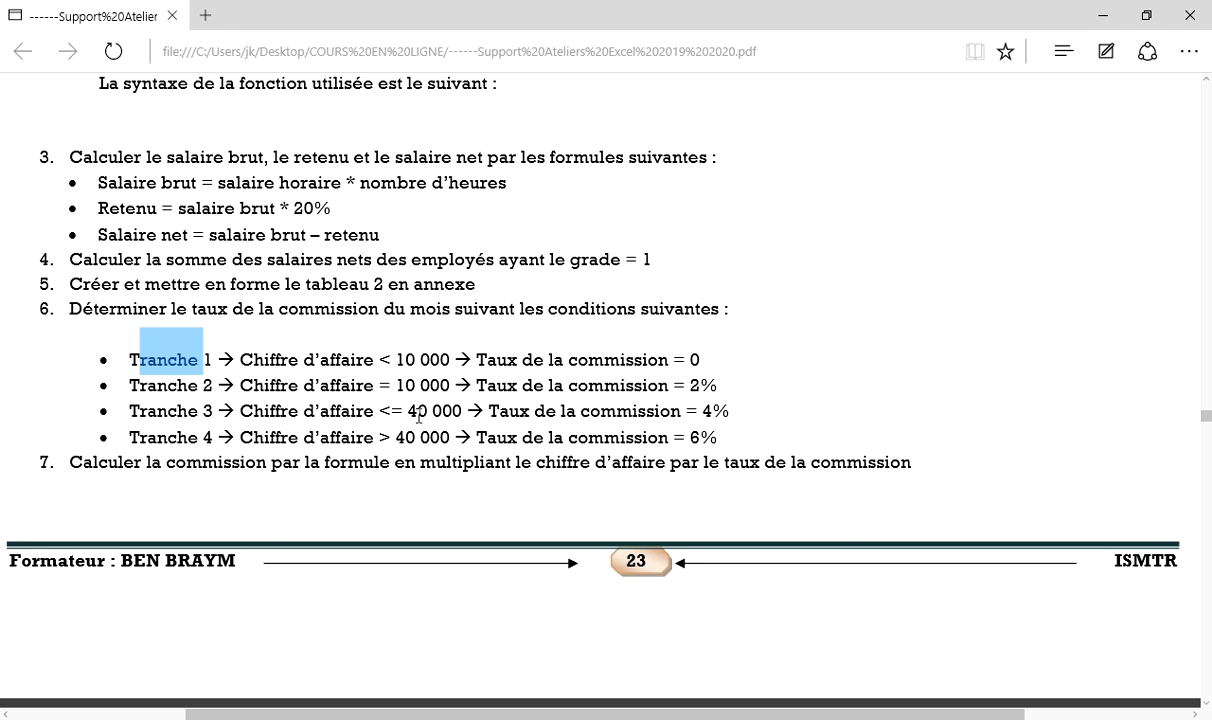
pyautogui.hotkey('alt', 'Tab')
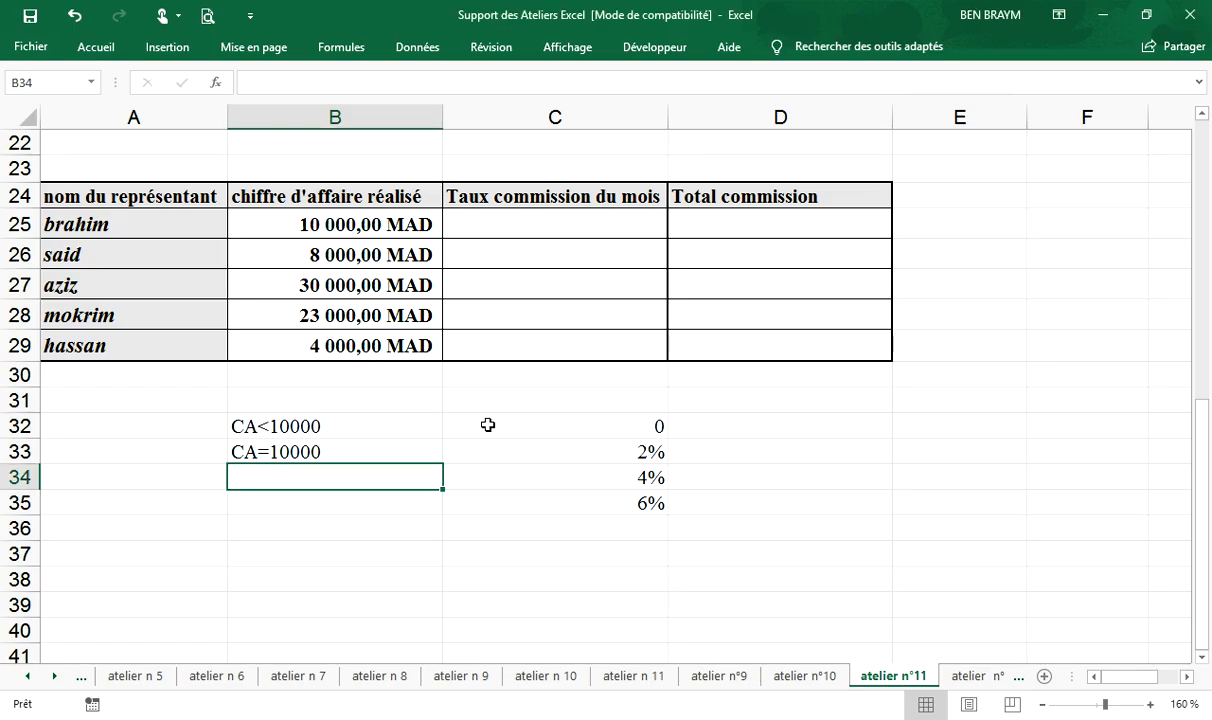
pyautogui.write('CA<+')
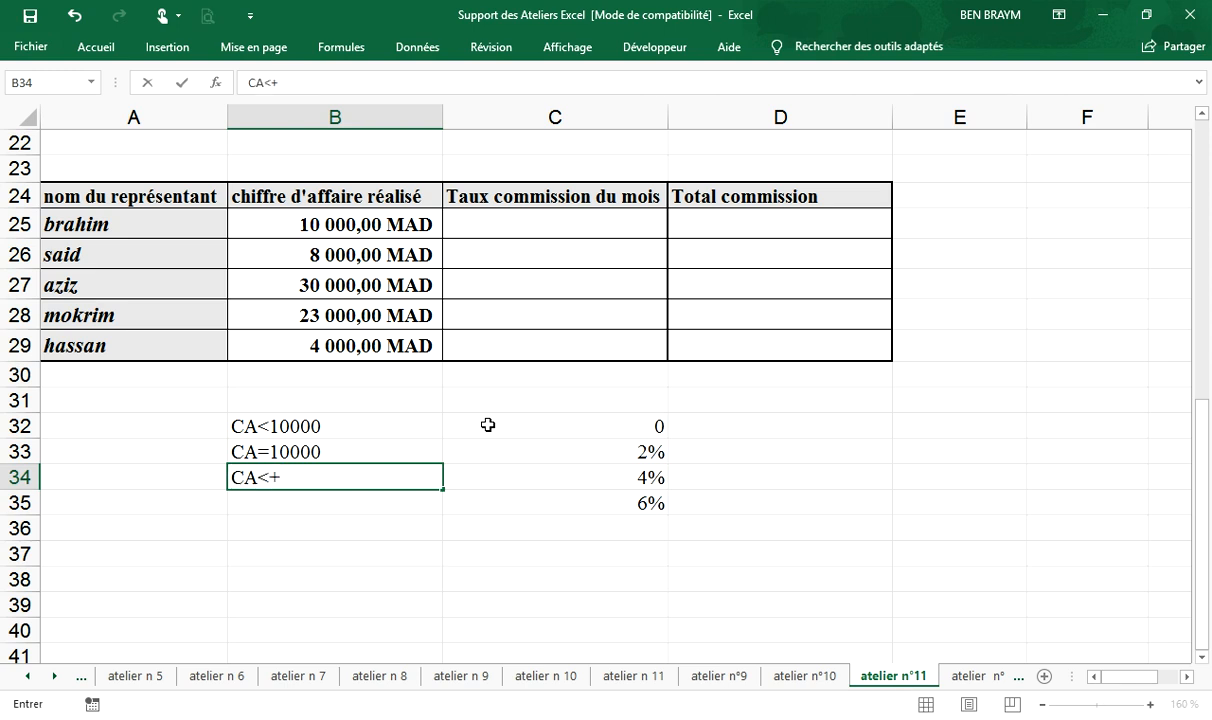
pyautogui.press('BackSpace')
pyautogui.write('=40000')
pyautogui.press('Return')
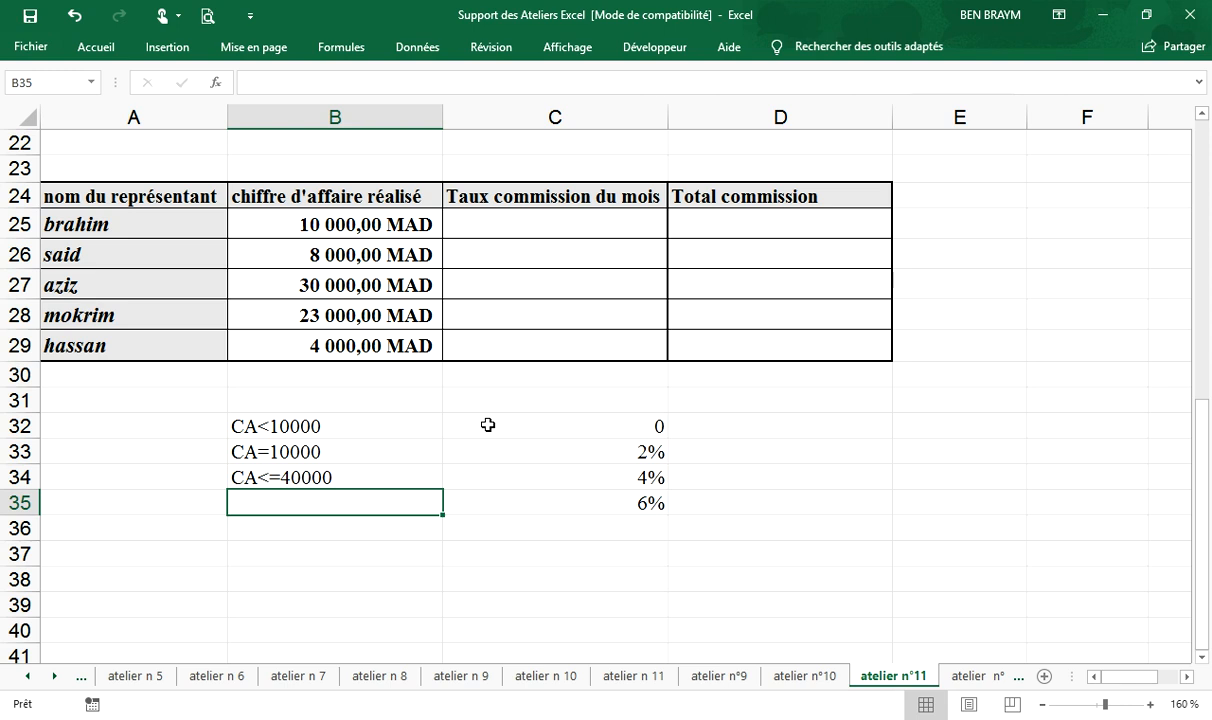
# - Enter the fourth bracket's condition CA>40000 in cell B35
pyautogui.write('CA>')
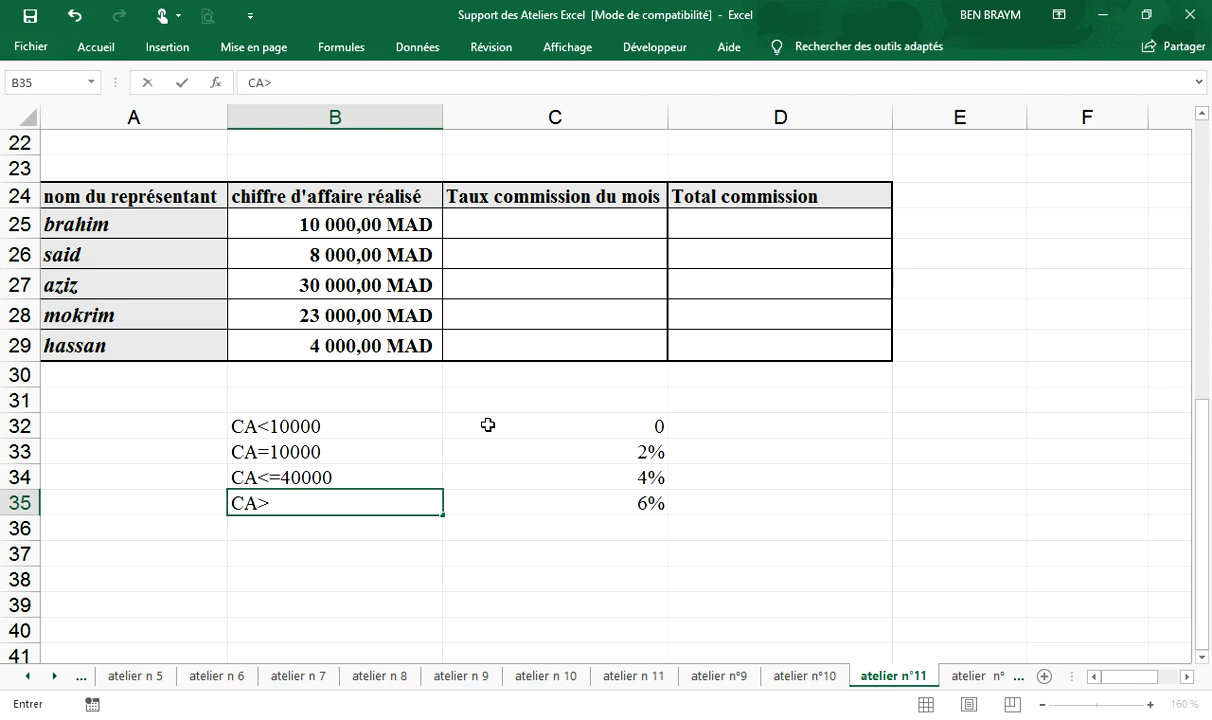
pyautogui.write('40000')
pyautogui.click(311, 552)
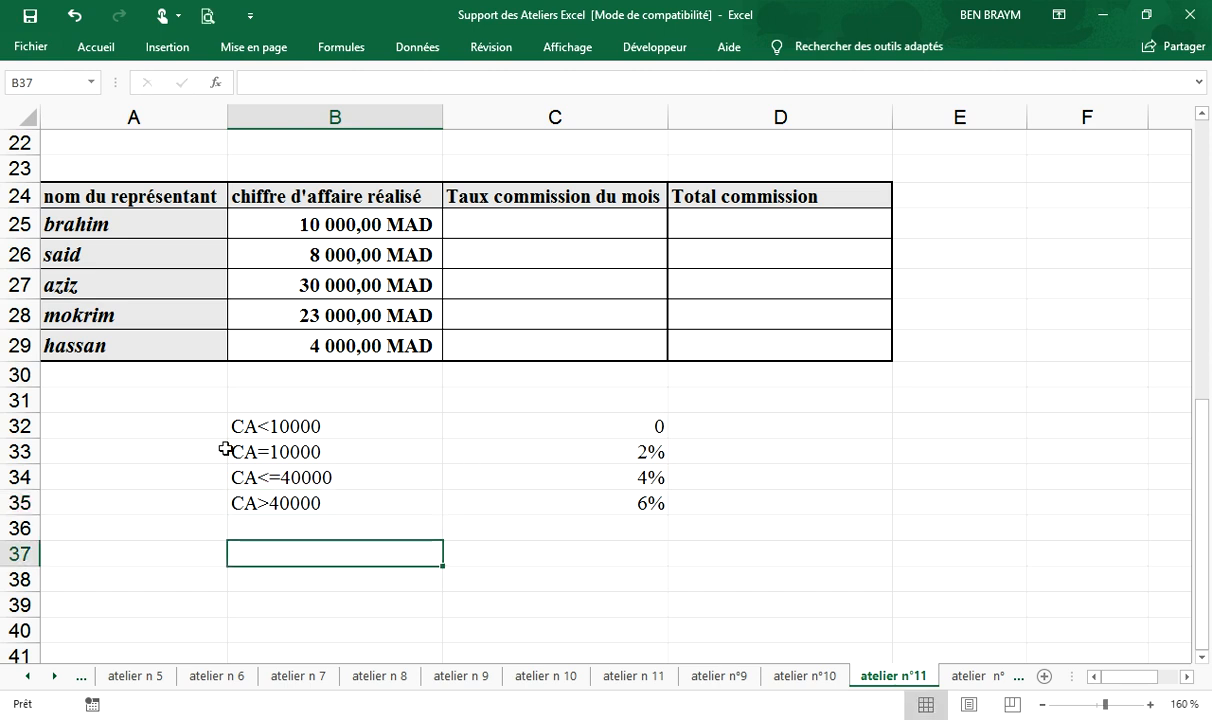
# - Label the four brackets TR1 to TR4 in cells A32 to A35 by entering TR1 and filling the series down
pyautogui.click(152, 424)
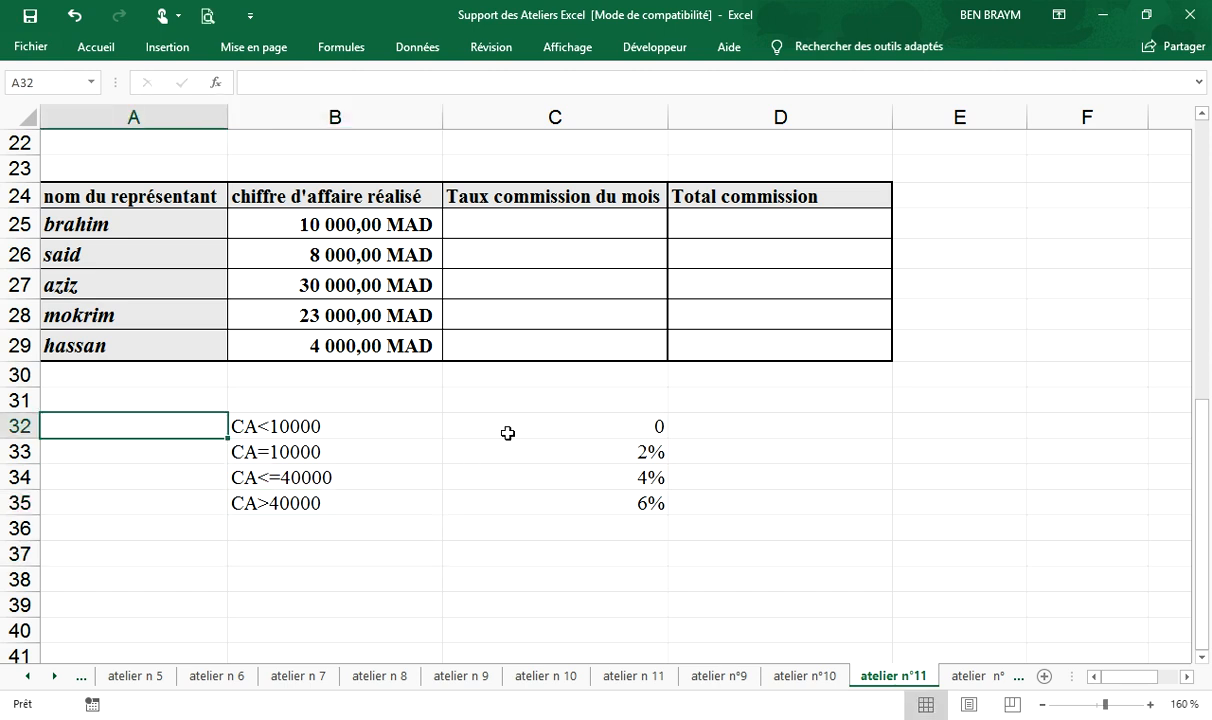
pyautogui.write('TR')
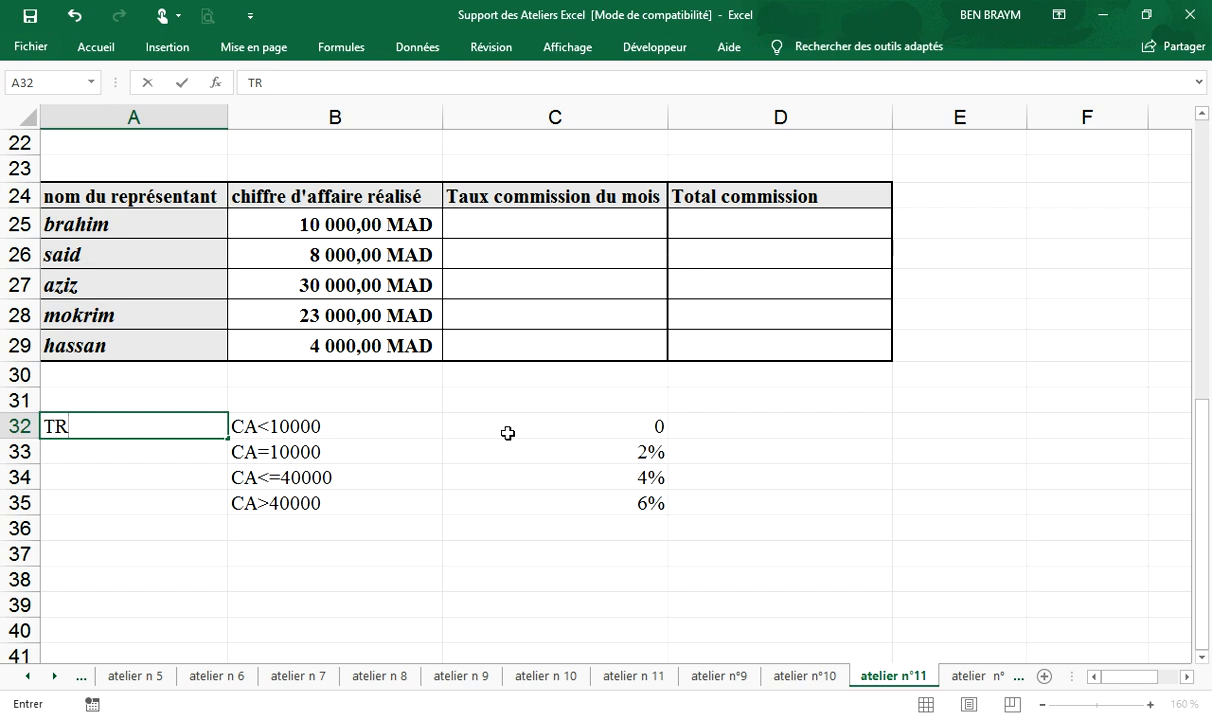
pyautogui.write('1')
pyautogui.press('Return')
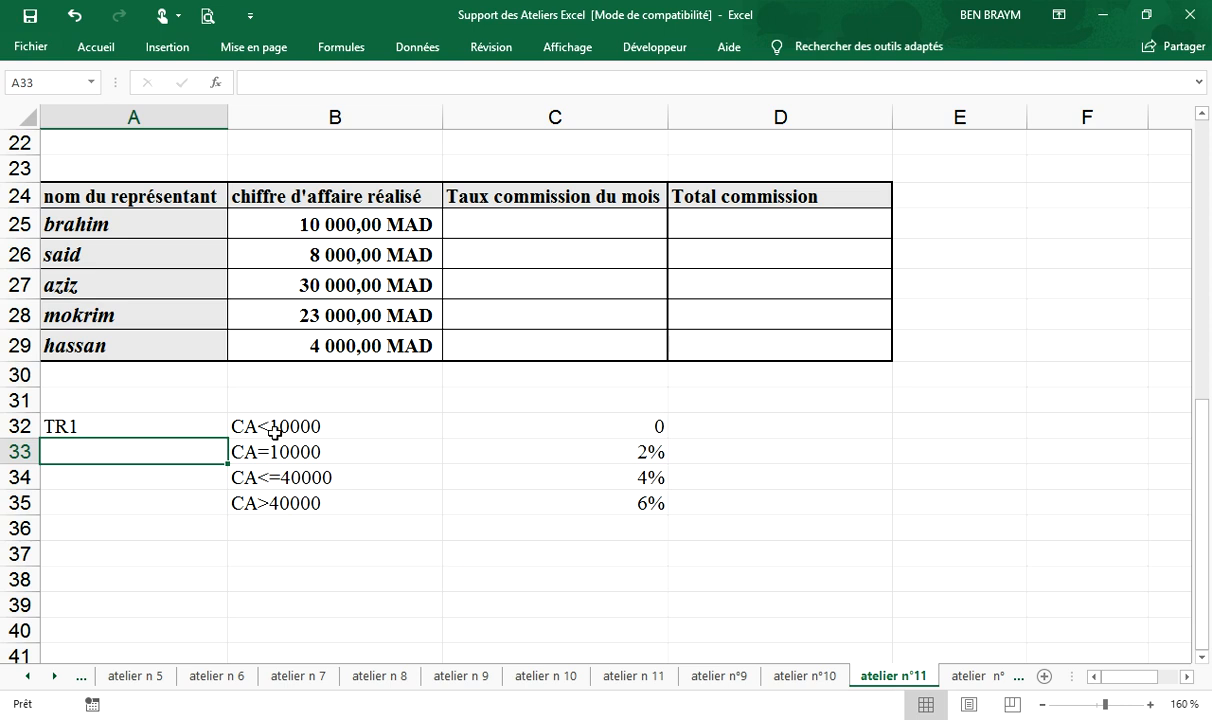
pyautogui.click(208, 424)
pyautogui.moveTo(227, 437); pyautogui.dragTo(215, 519)
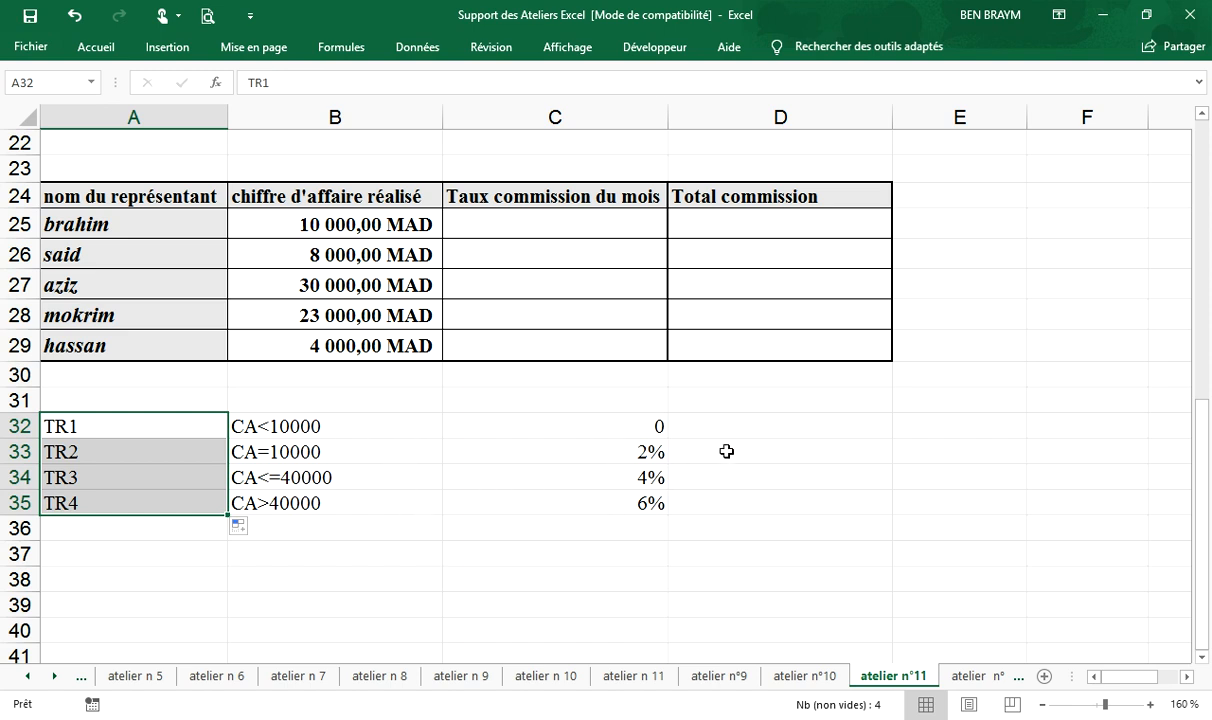
# - Enter the text si() in cell D32 and copy it down to D35, beside each bracket's rate
pyautogui.click(775, 427)
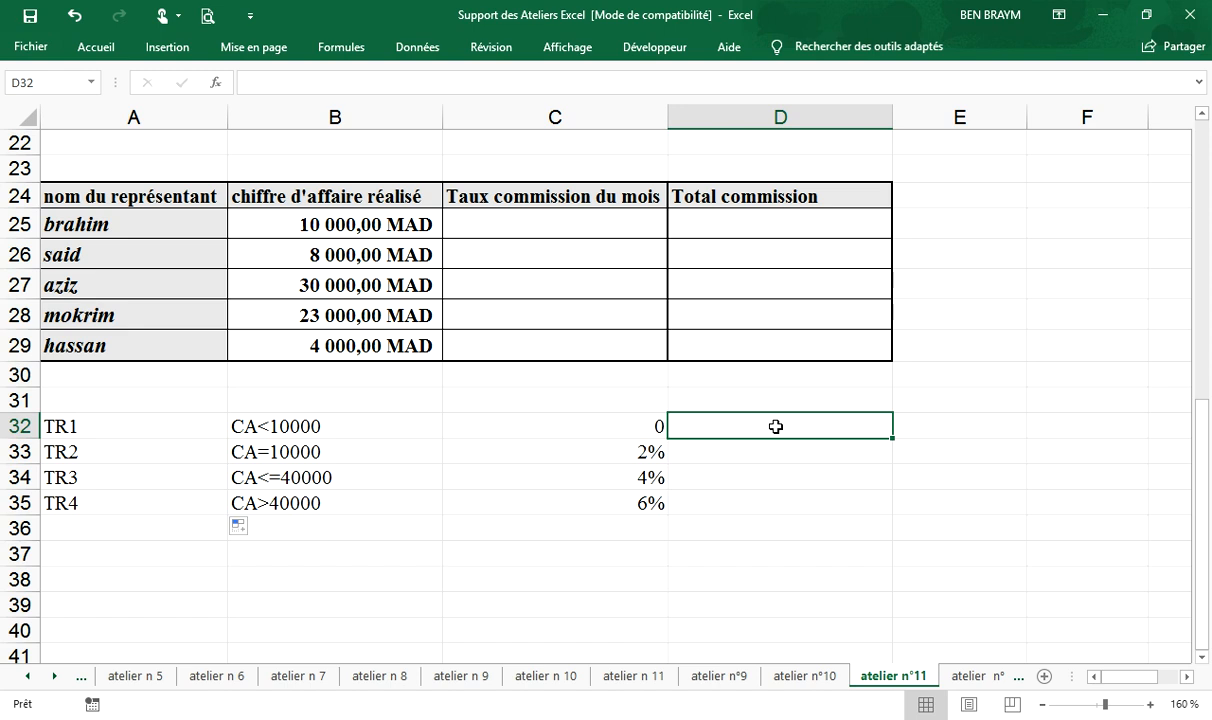
pyautogui.write('si(')
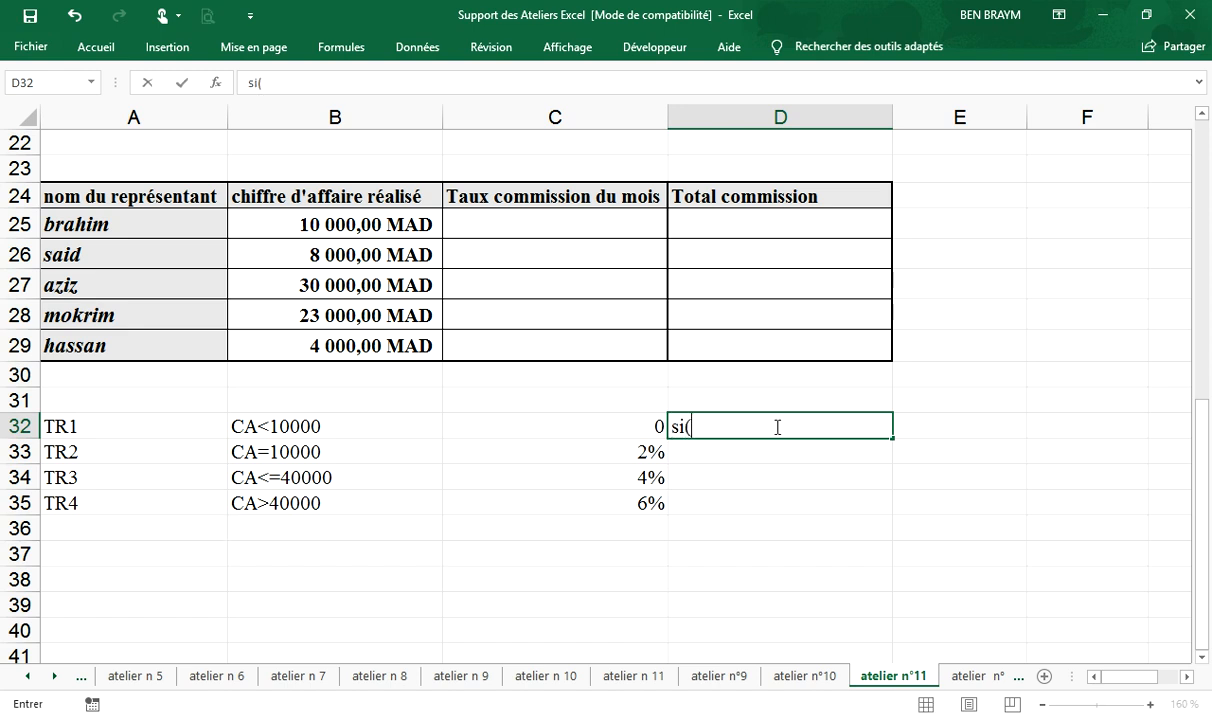
pyautogui.write(')')
pyautogui.moveTo(890, 443); pyautogui.dragTo(856, 507)
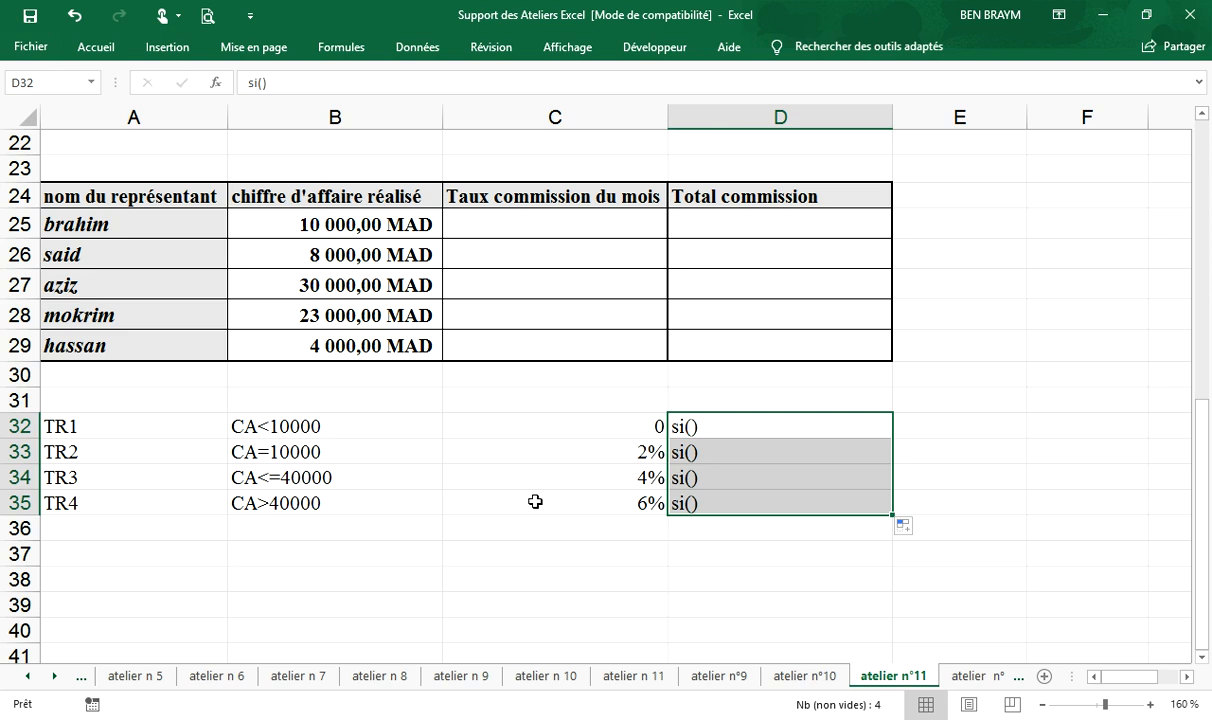
pyautogui.click(513, 227)
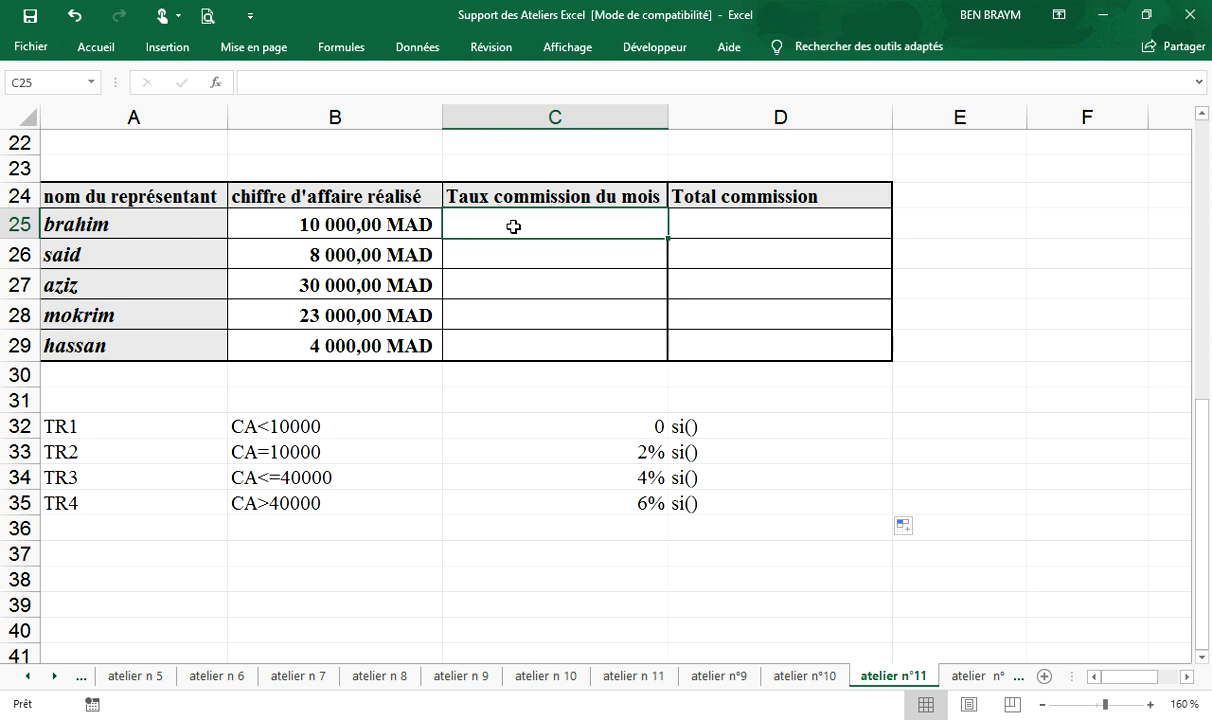
pyautogui.write('=')
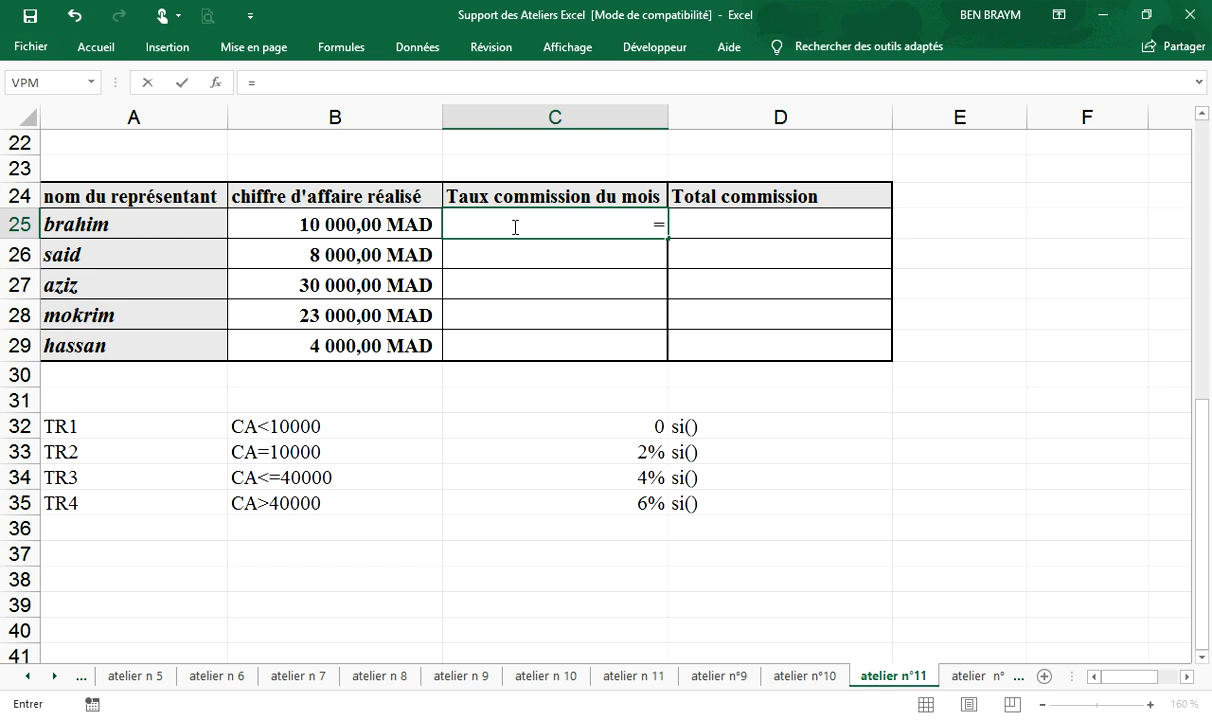
pyautogui.write('si(')
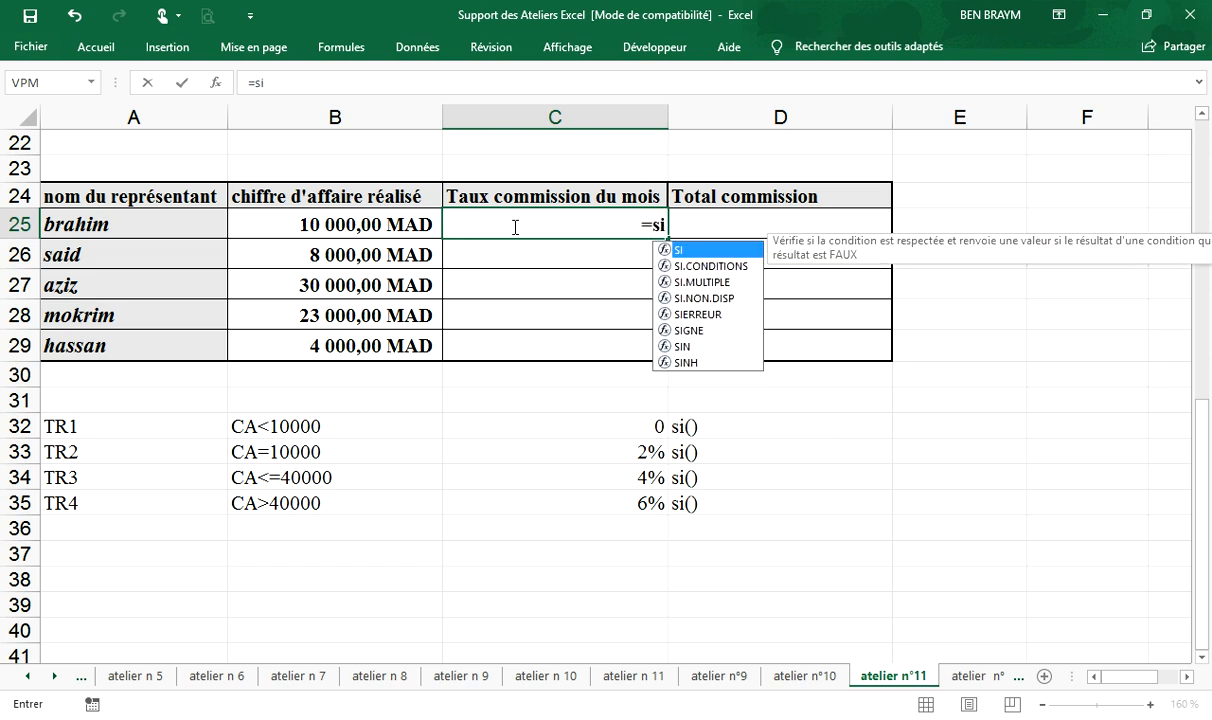
pyautogui.press('Escape')
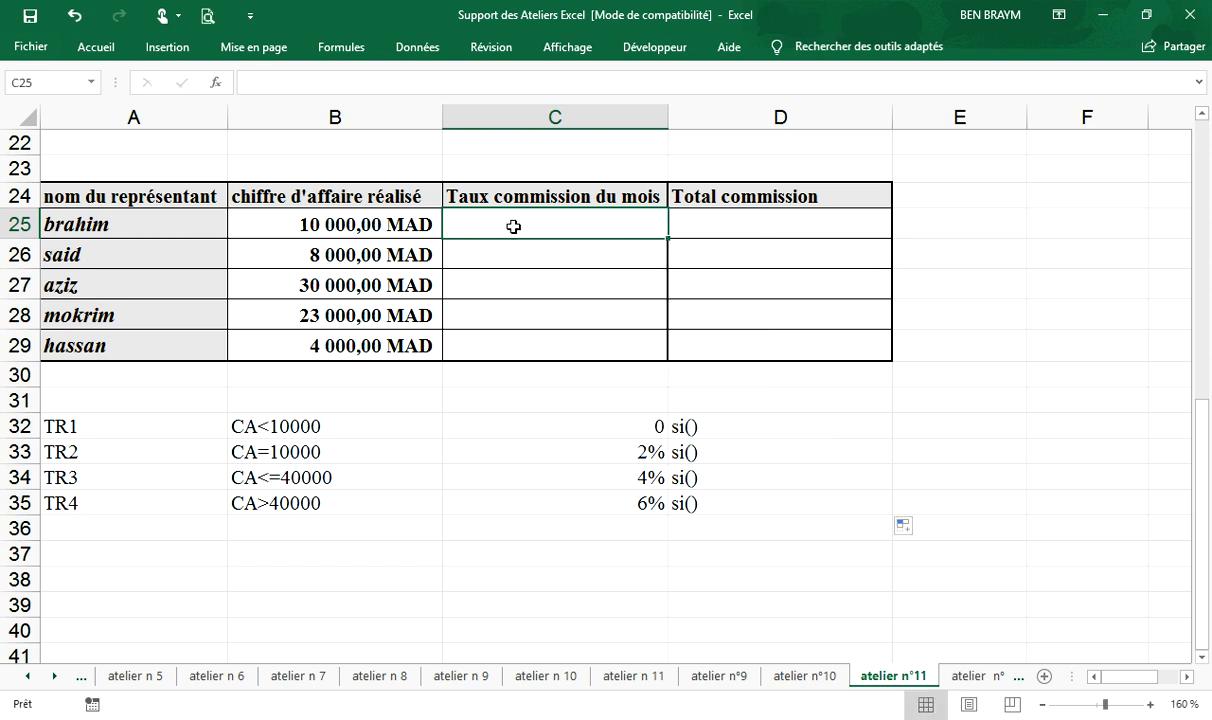
# - Set cell C25 to font size 14 and align its content left
pyautogui.click(100, 48)
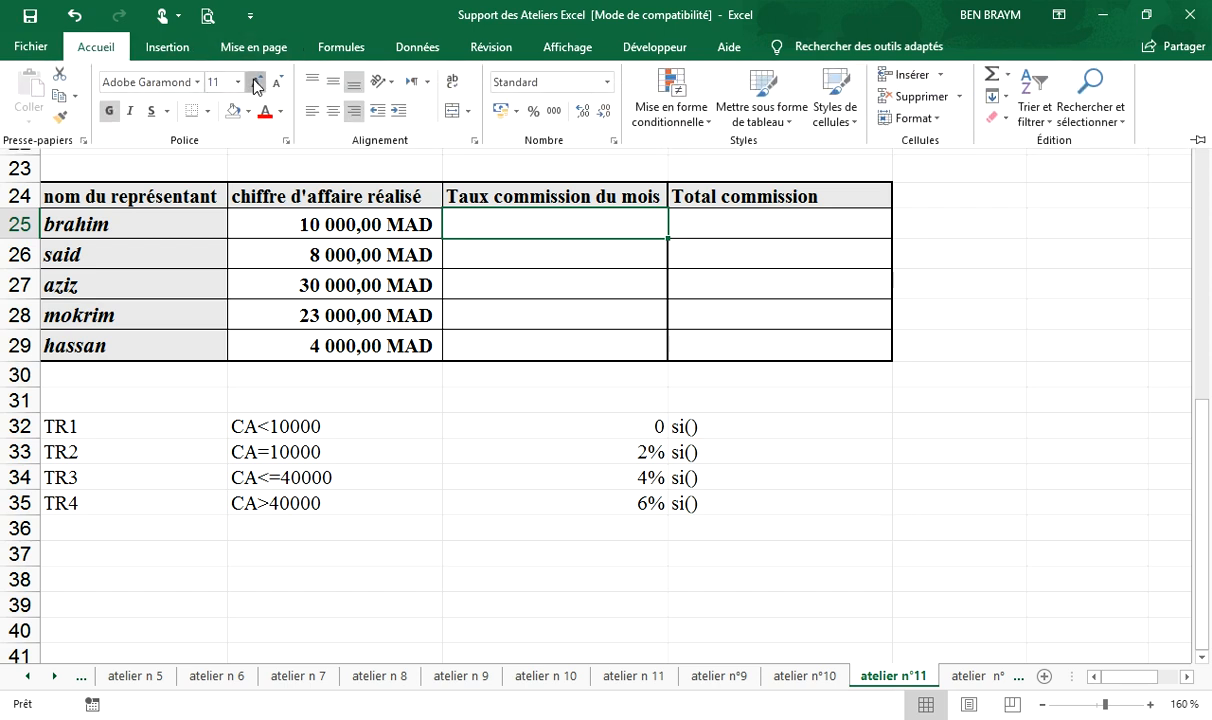
pyautogui.doubleClick(257, 82)
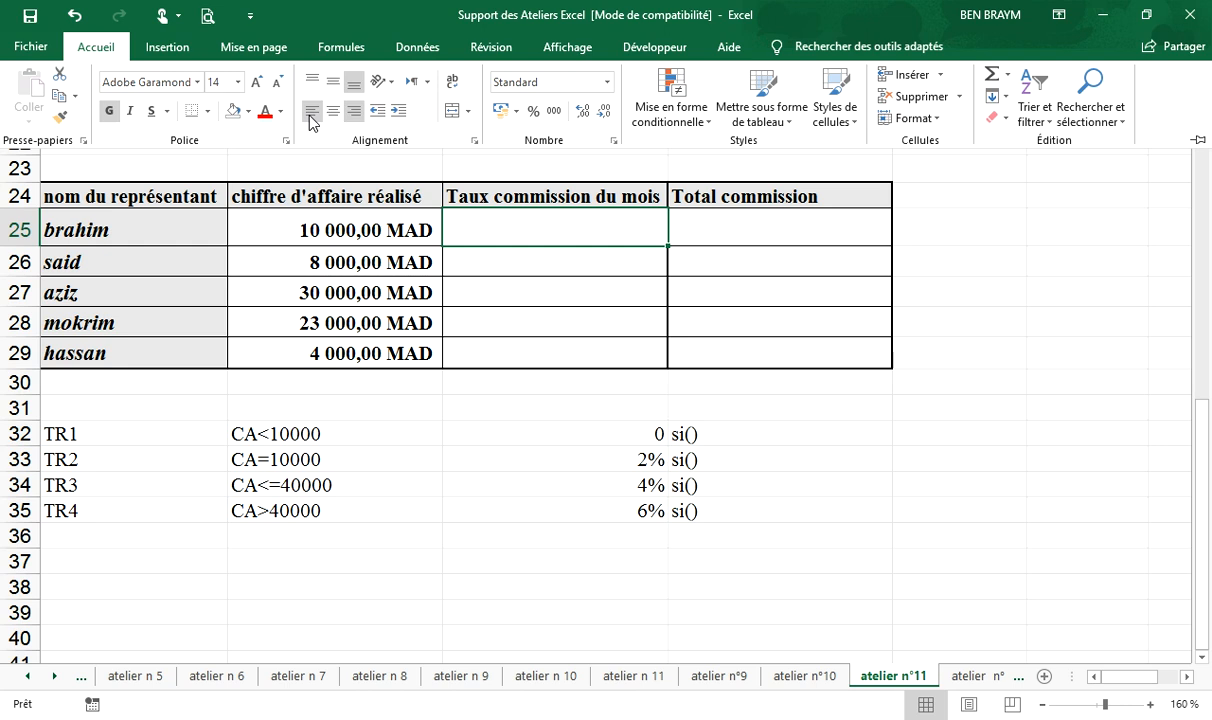
pyautogui.click(312, 110)
# - Start the commission rate formula in cell C25 with the first bracket's test, =si(B25<10000;0;
pyautogui.write('=si')
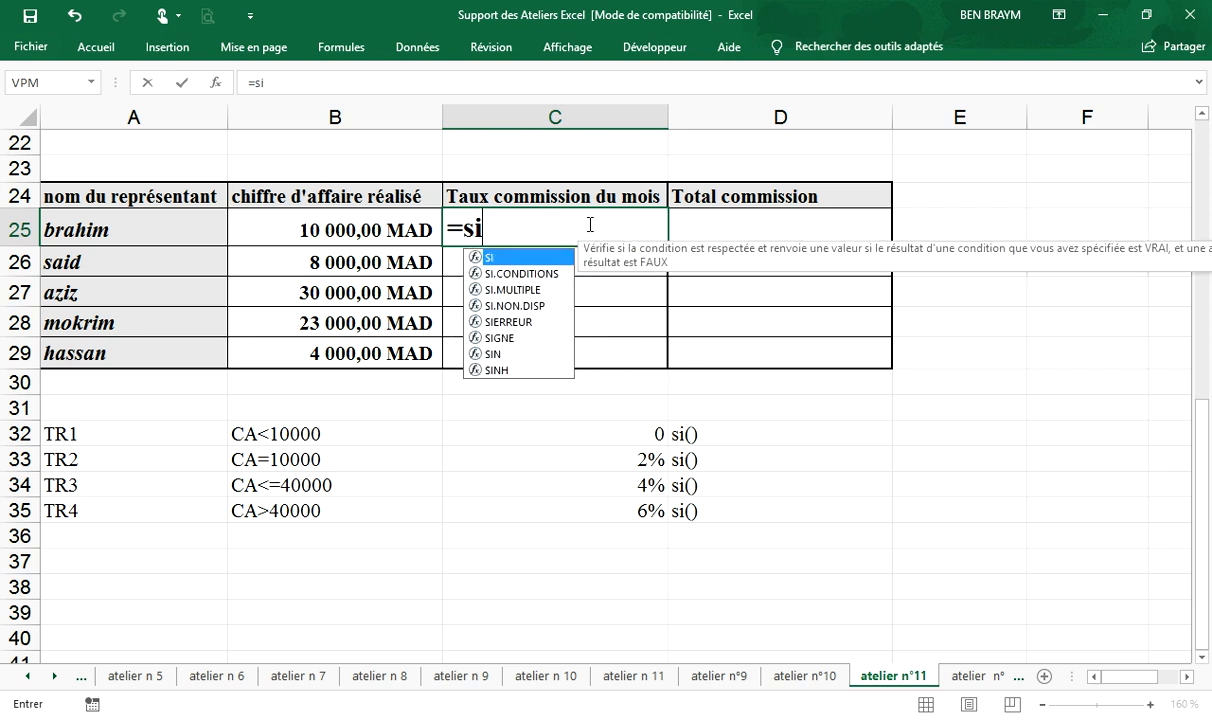
pyautogui.write('(')
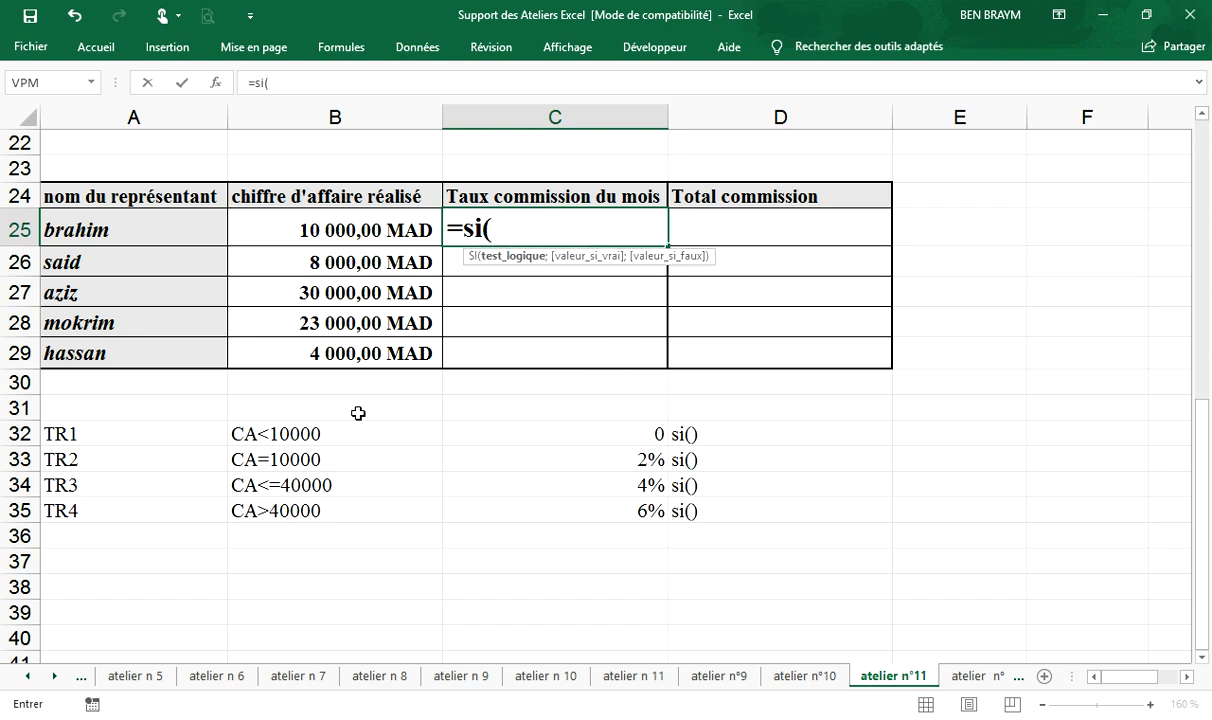
pyautogui.click(339, 229)
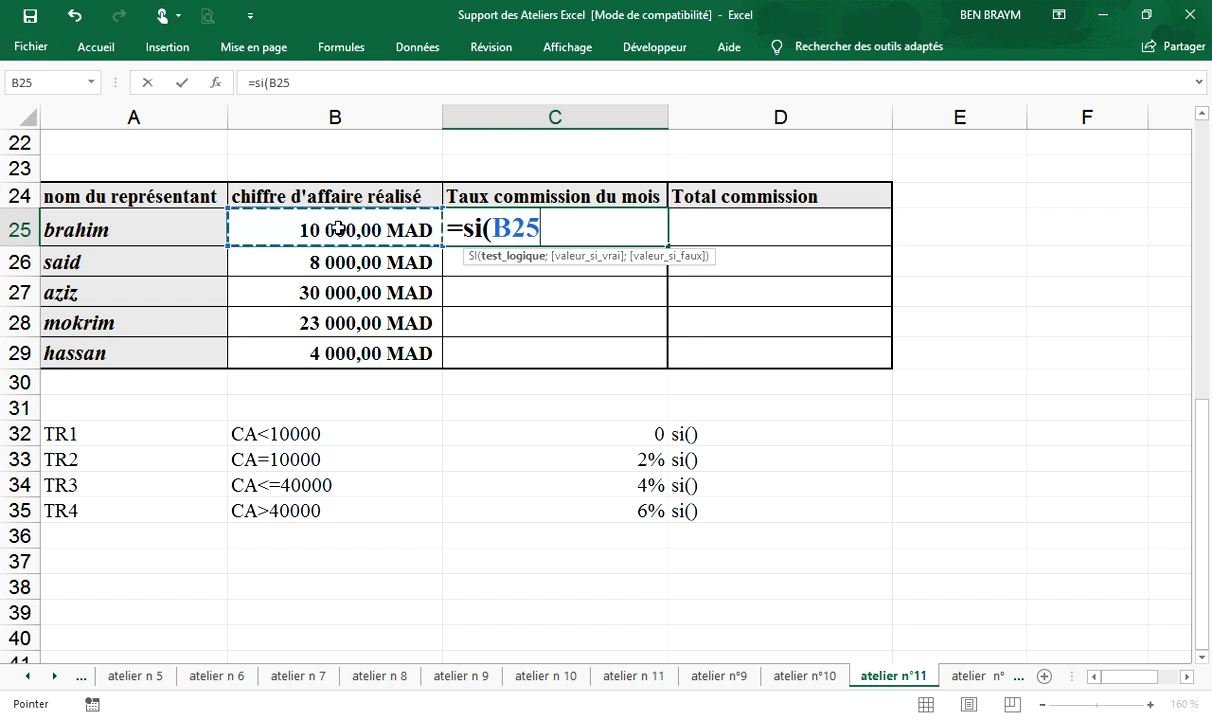
pyautogui.write('<')
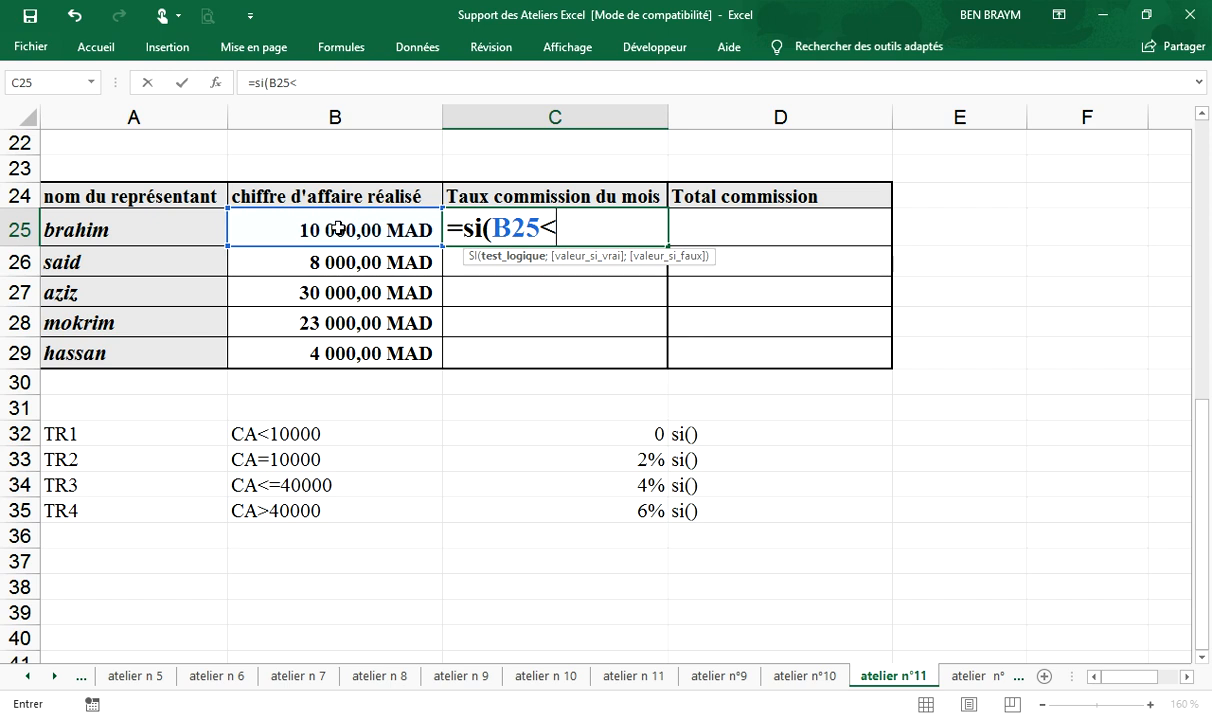
pyautogui.write('10000;')
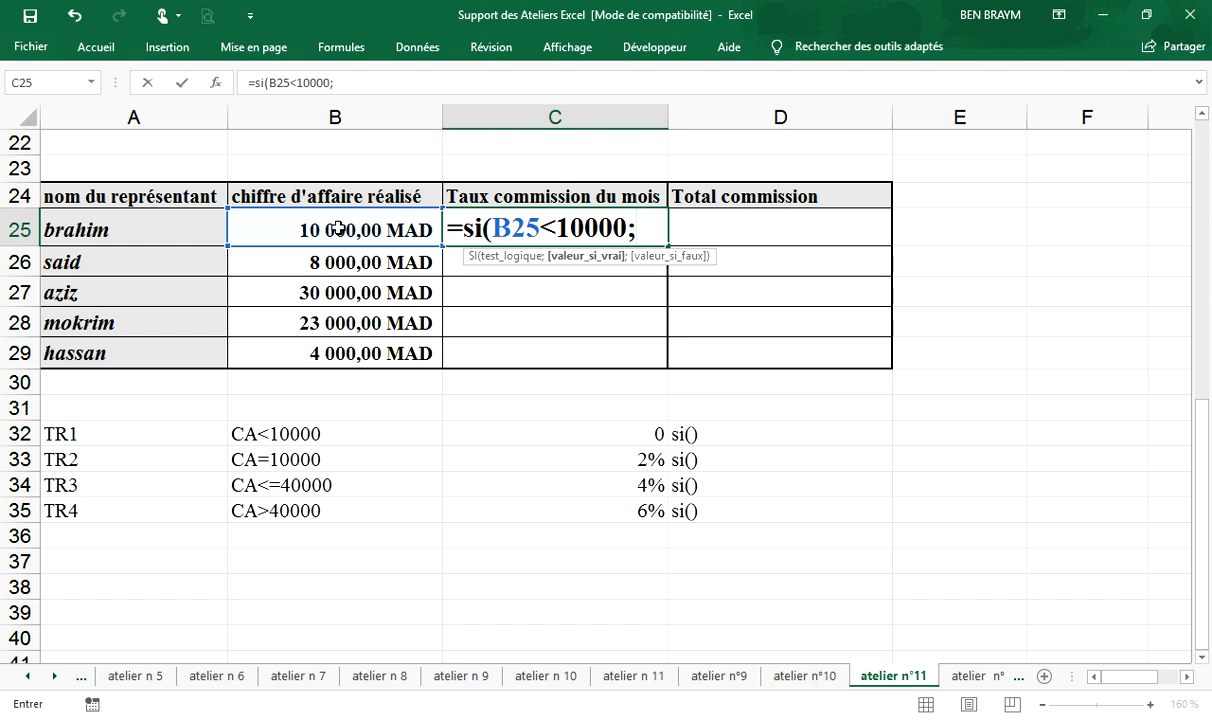
pyautogui.write('à')
pyautogui.press('BackSpace')
pyautogui.write('0;')
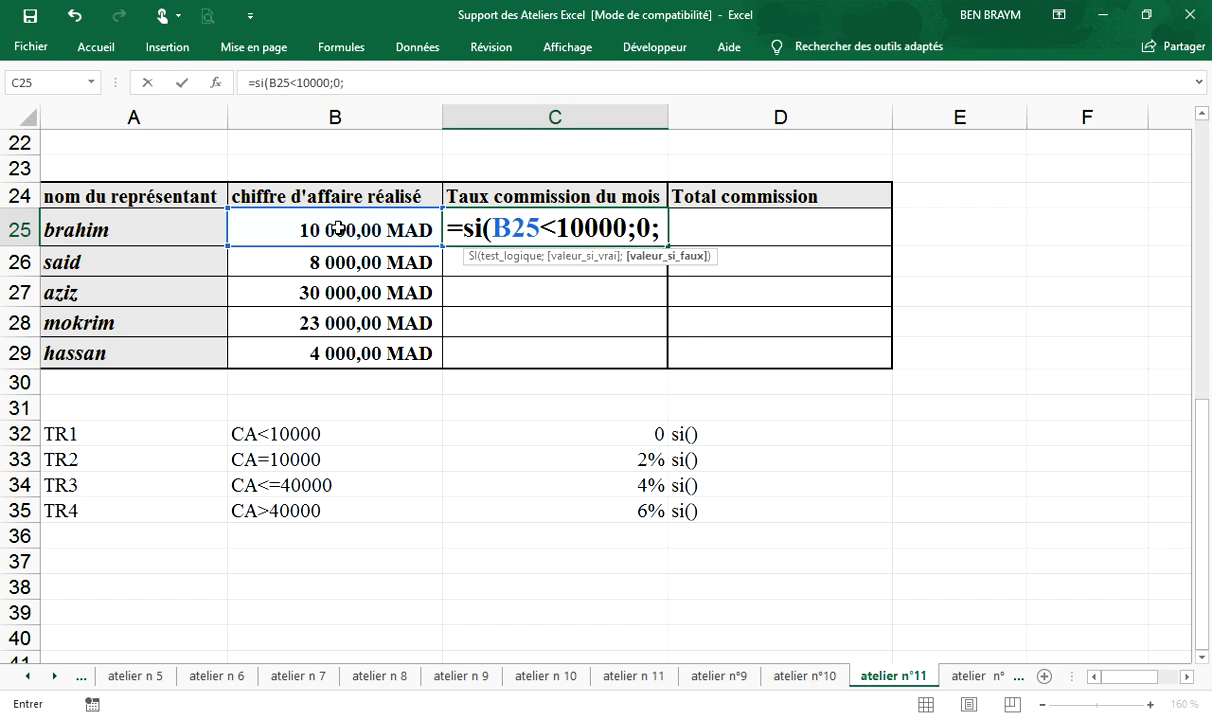
# - Nest the second bracket's test on a new line of the C25 formula: si(B25=10000;2%;
pyautogui.hotkey('alt', 'Return')
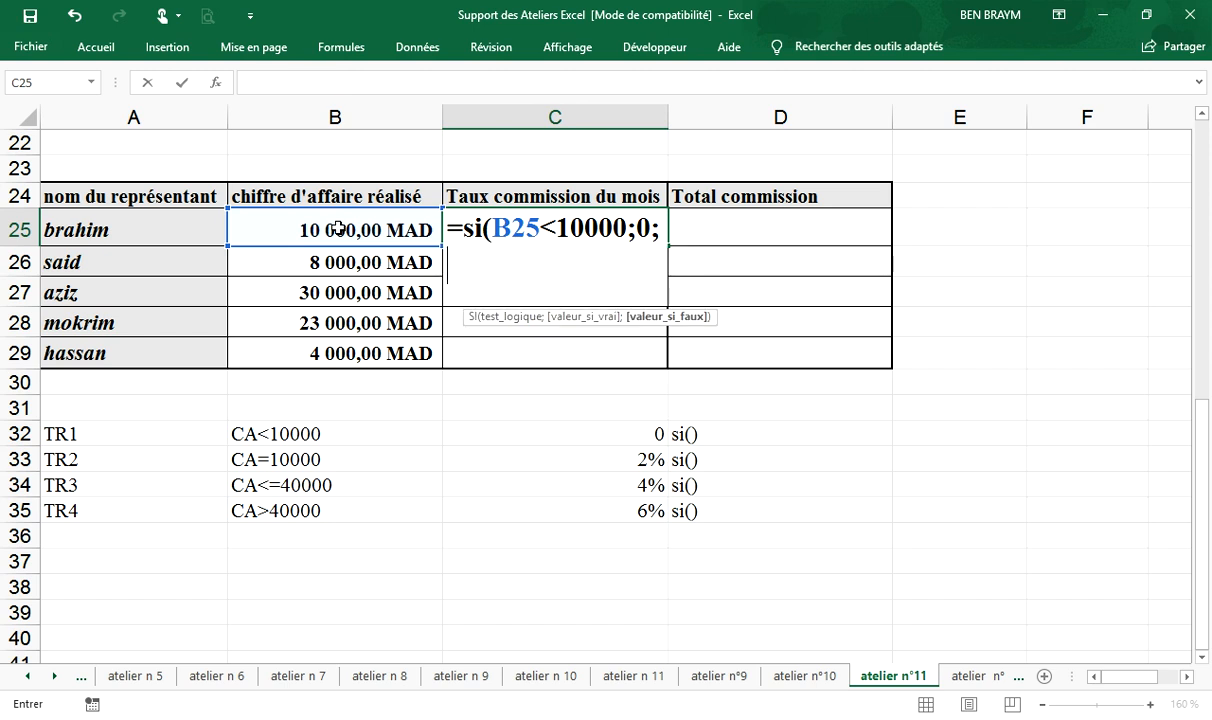
pyautogui.write('si(')
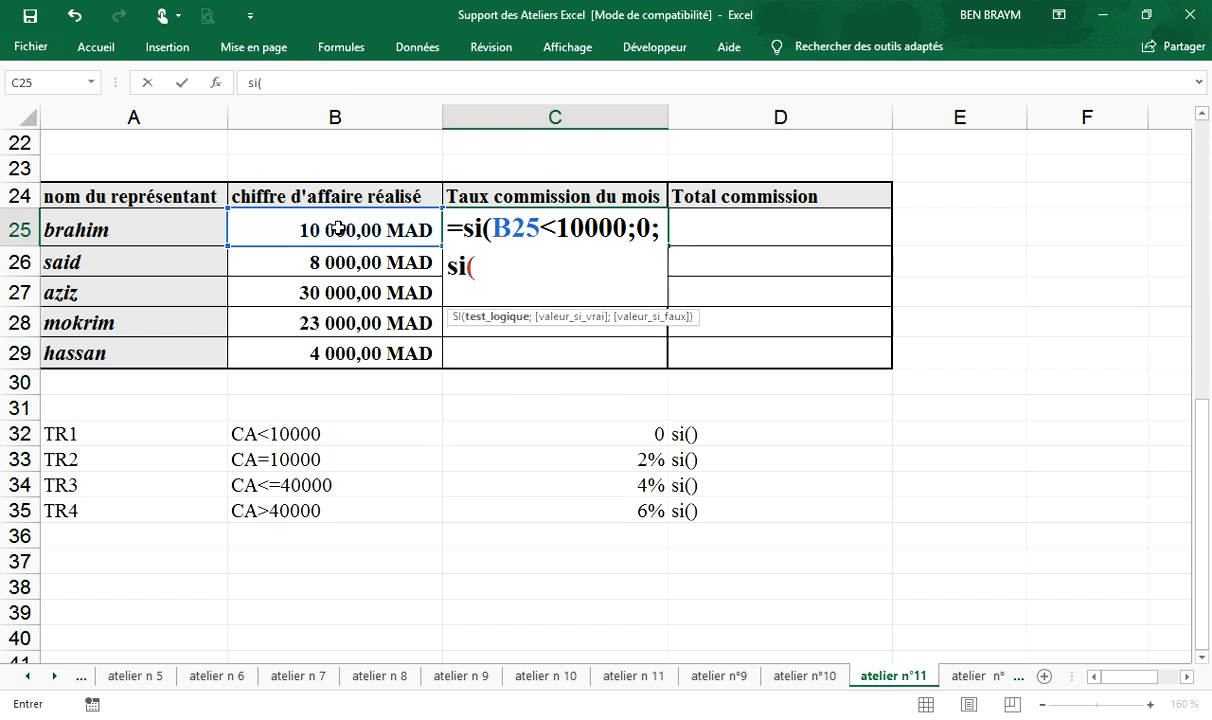
pyautogui.click(338, 228)
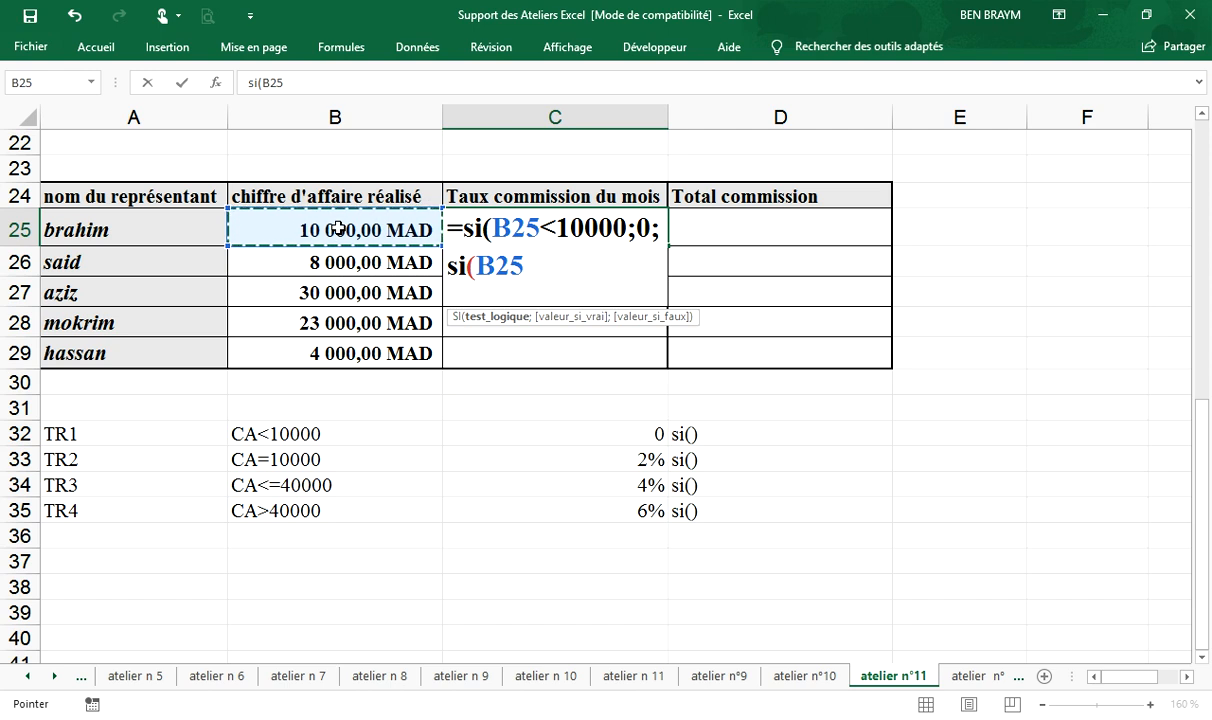
pyautogui.write('=')
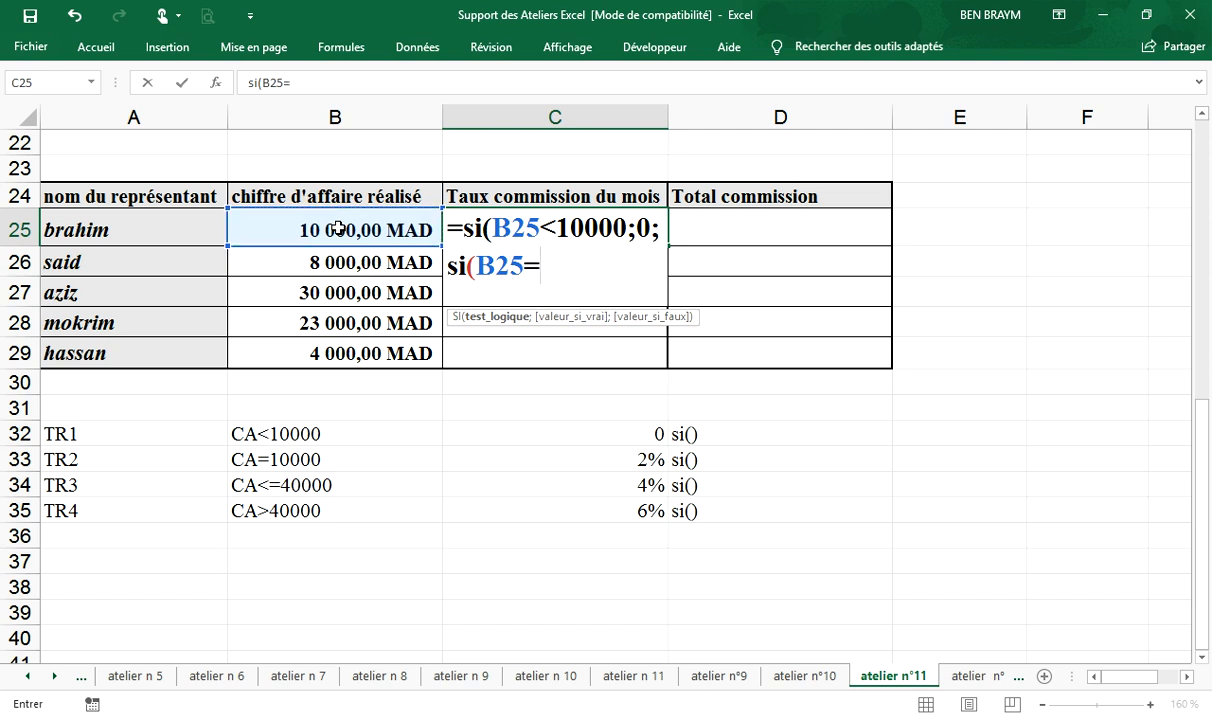
pyautogui.write('10000')
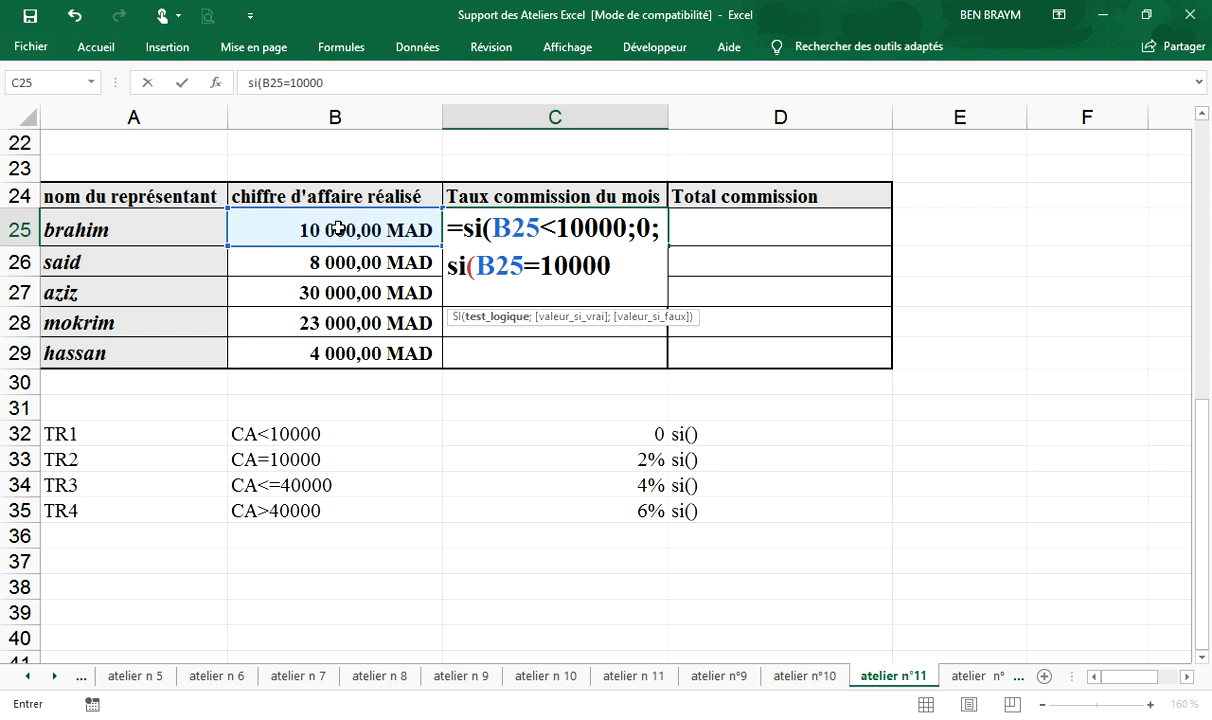
pyautogui.write(';')
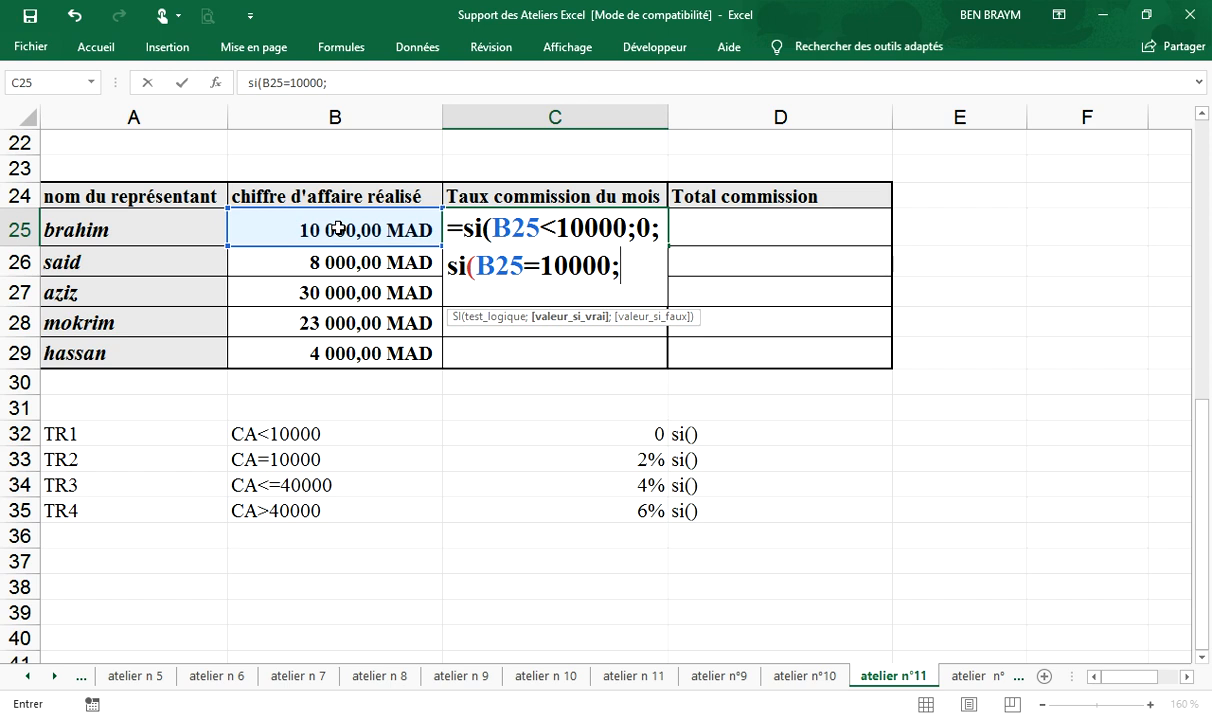
pyautogui.write('2%;')
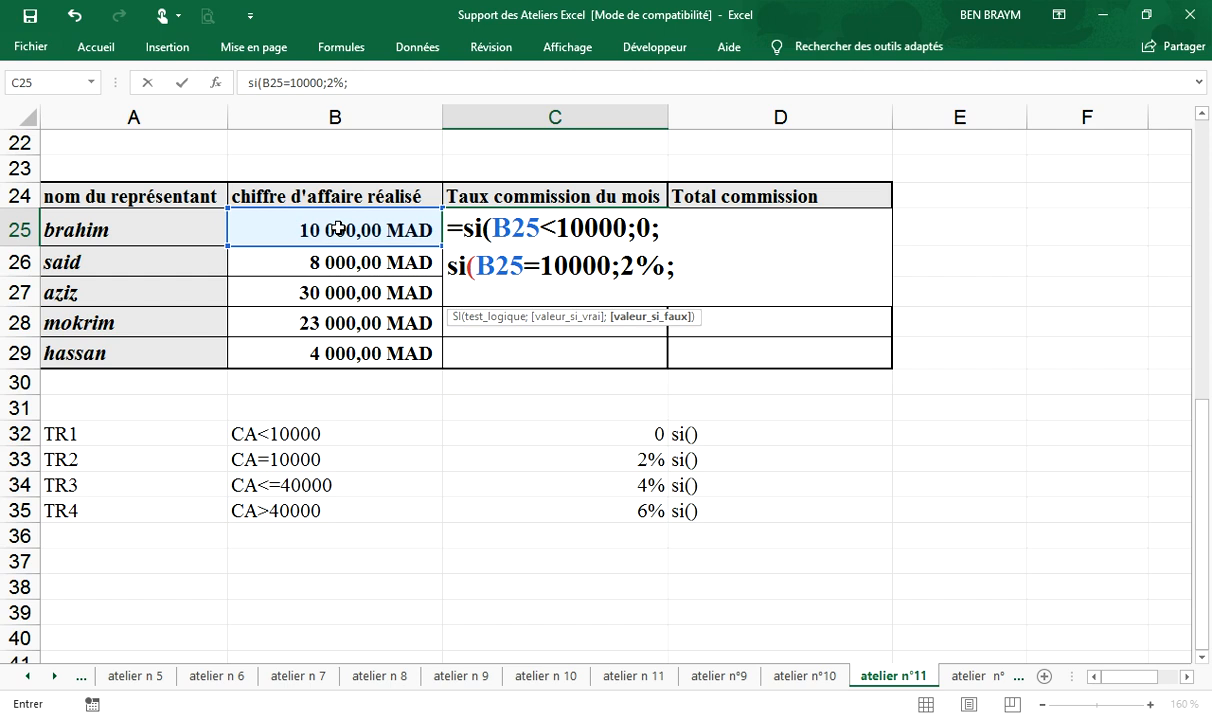
# - Add the third bracket's nested test on a new line of the C25 formula: si(B25<=40000;4%;
pyautogui.press('alt')
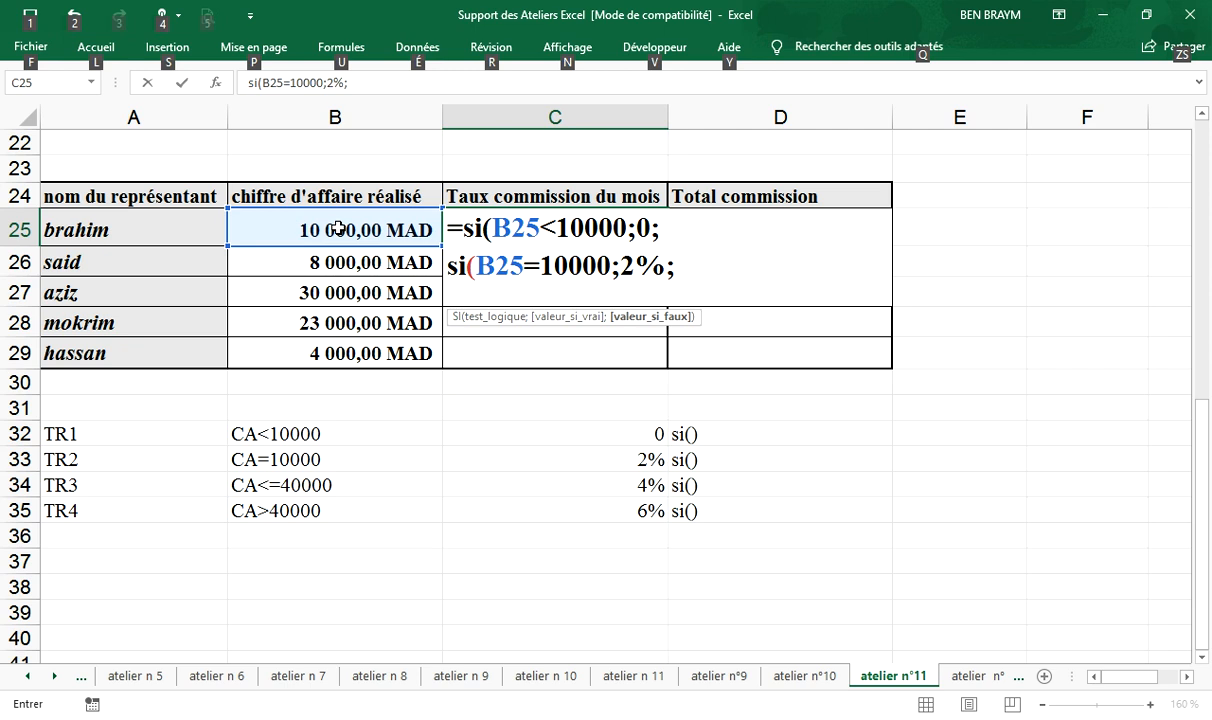
pyautogui.hotkey('alt', 'Return')
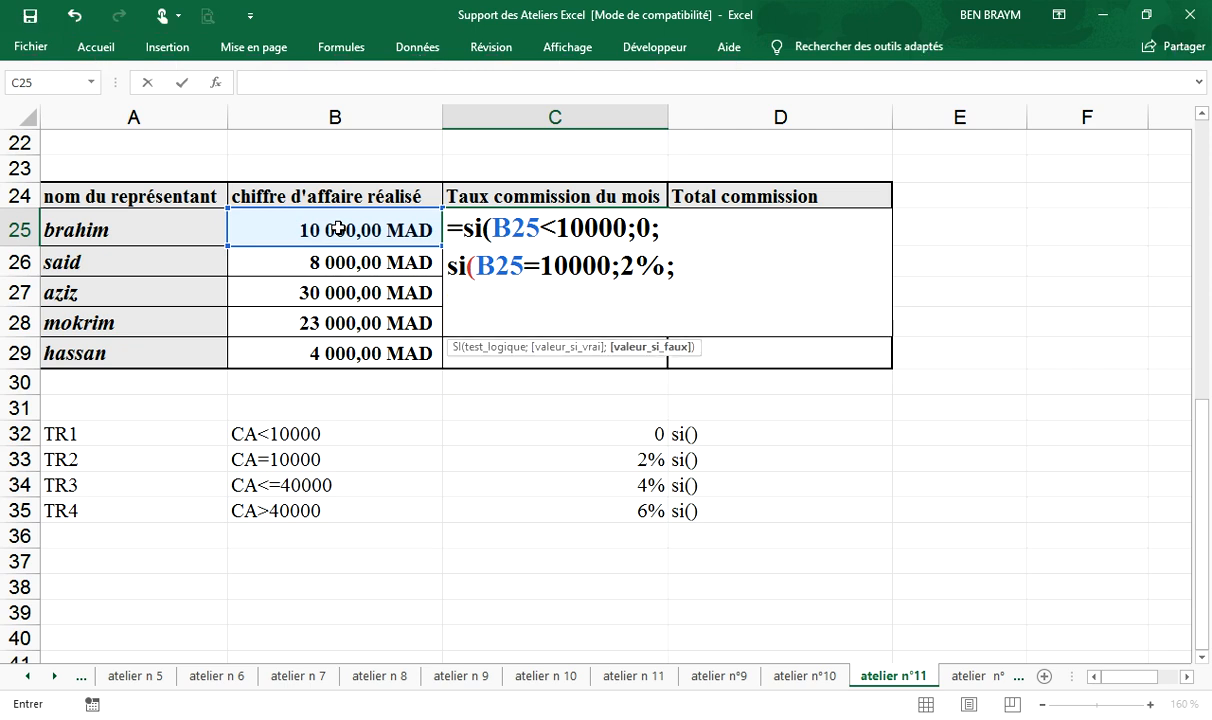
pyautogui.write('si(')
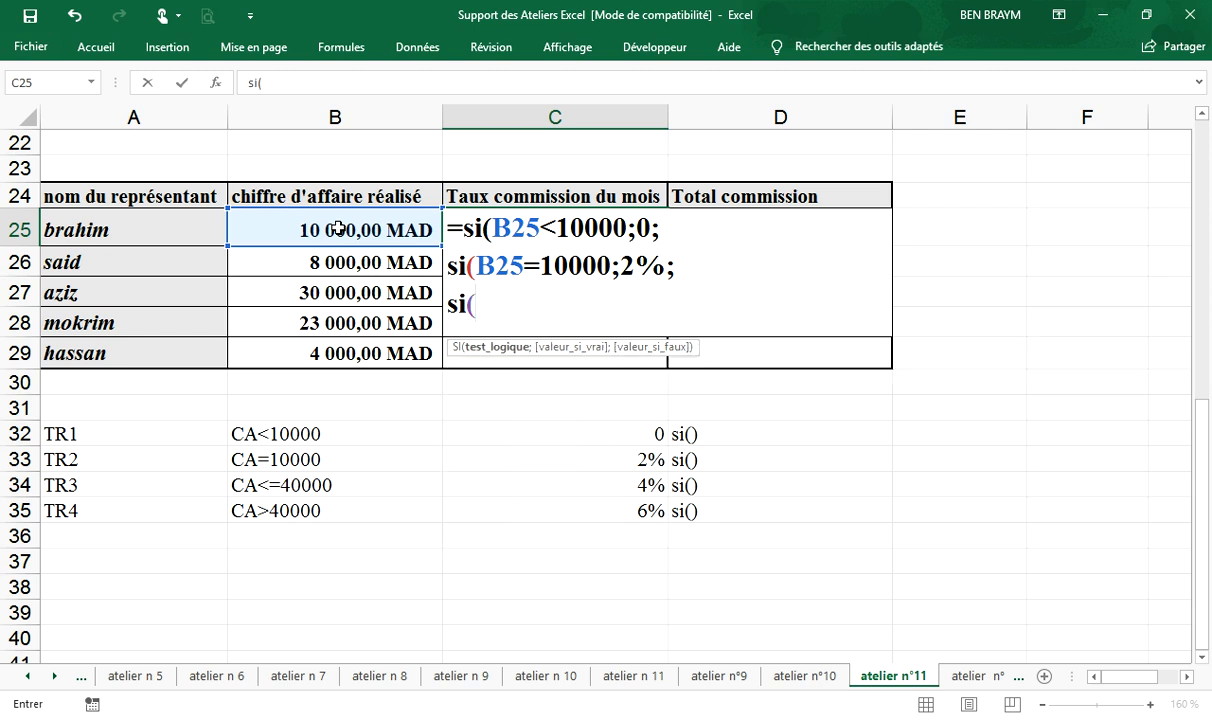
pyautogui.click(338, 228)
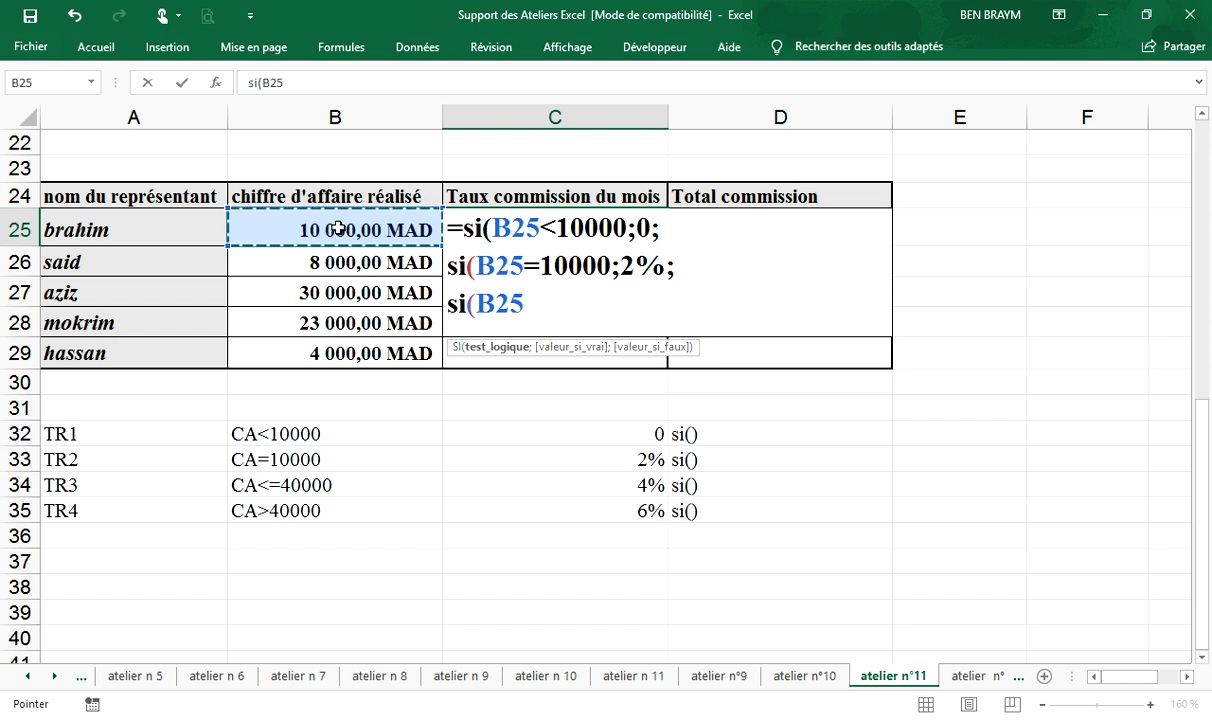
pyautogui.write('<=')
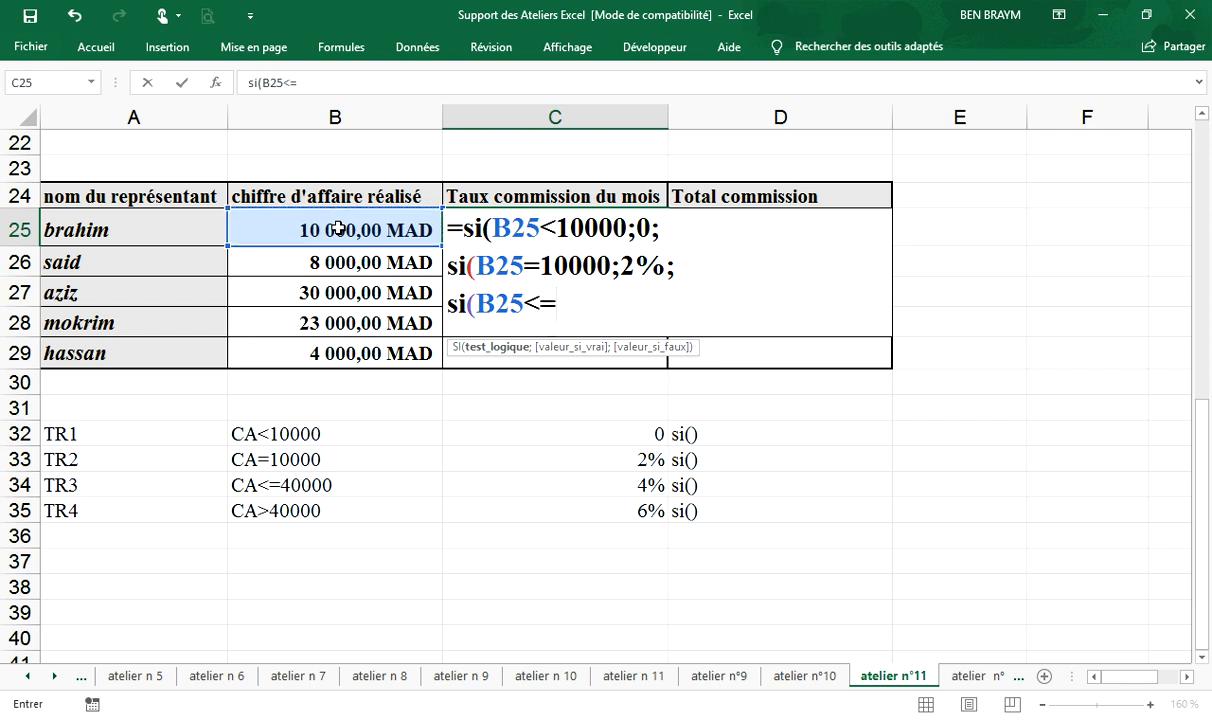
pyautogui.write('40000')
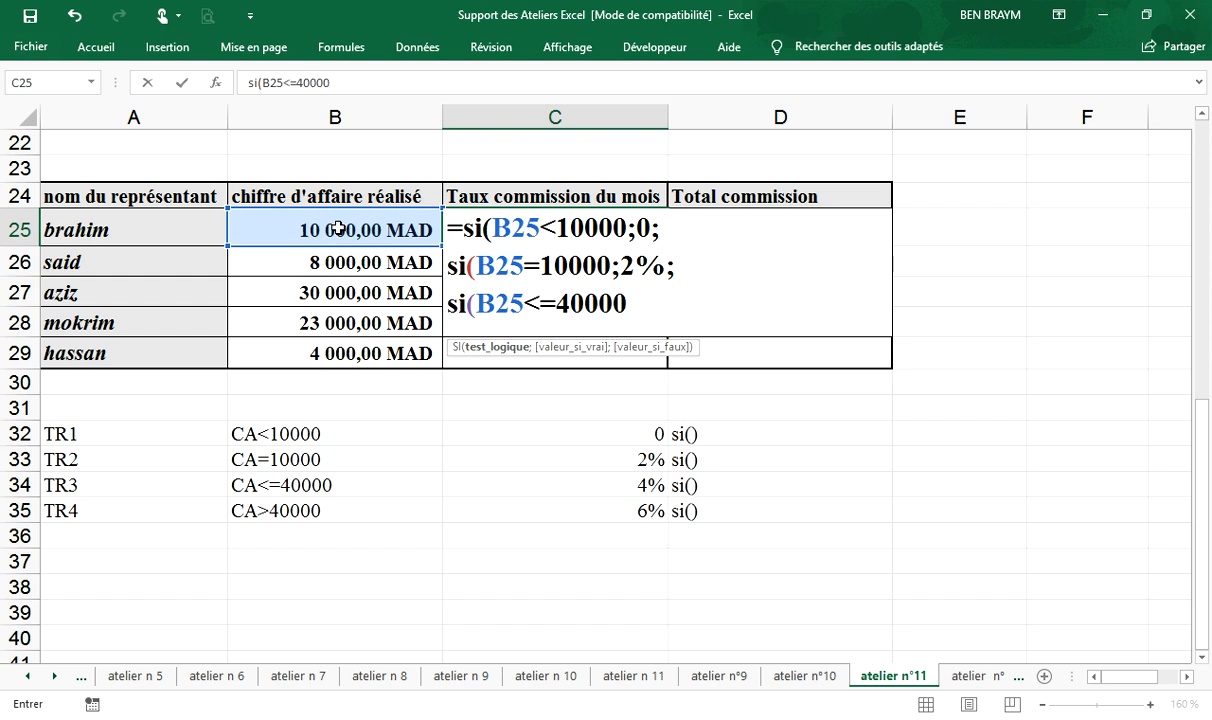
pyautogui.write(';')
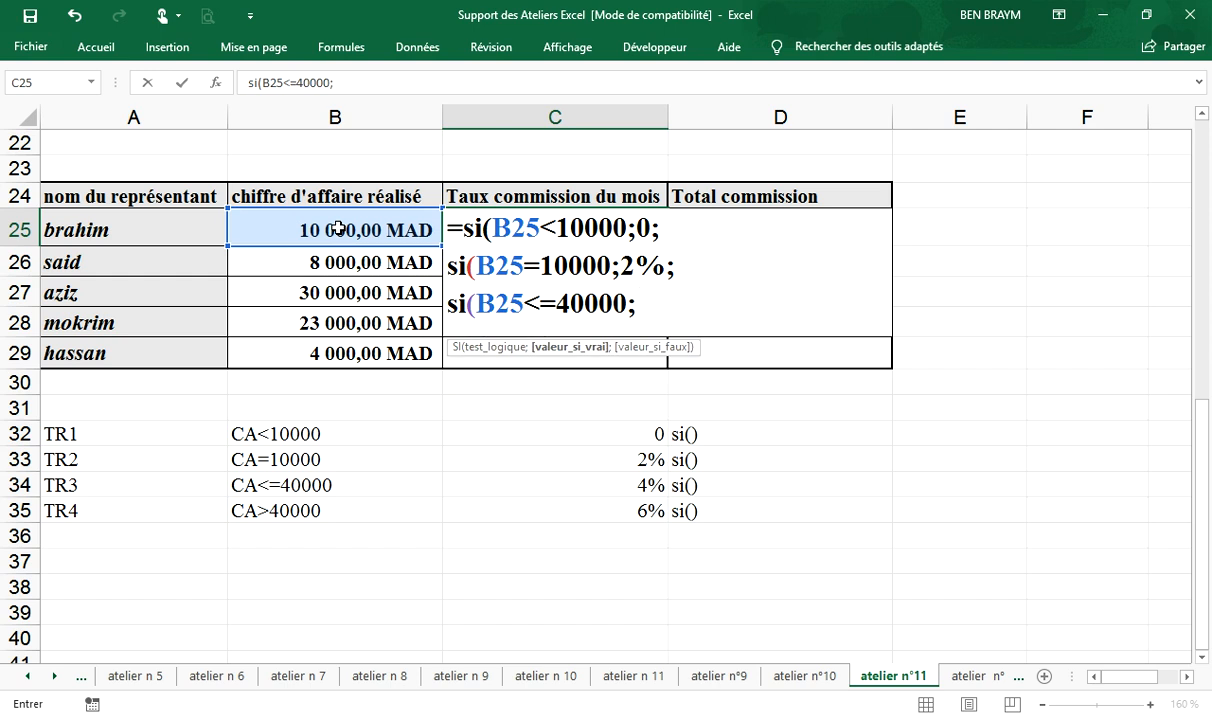
pyautogui.write('4%;')
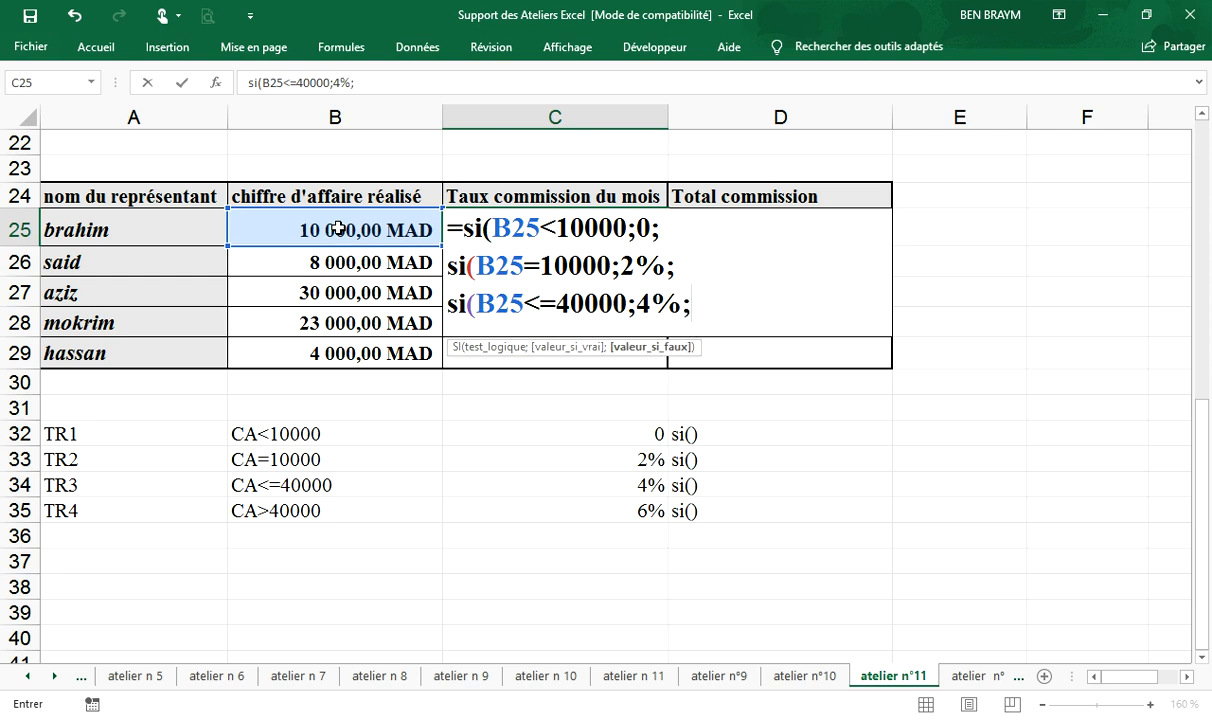
# - Complete the C25 formula on a new line with the fourth bracket's test, si(B25>40000;6%)))), and enter it
pyautogui.hotkey('alt', 'Return')
pyautogui.write('si(')
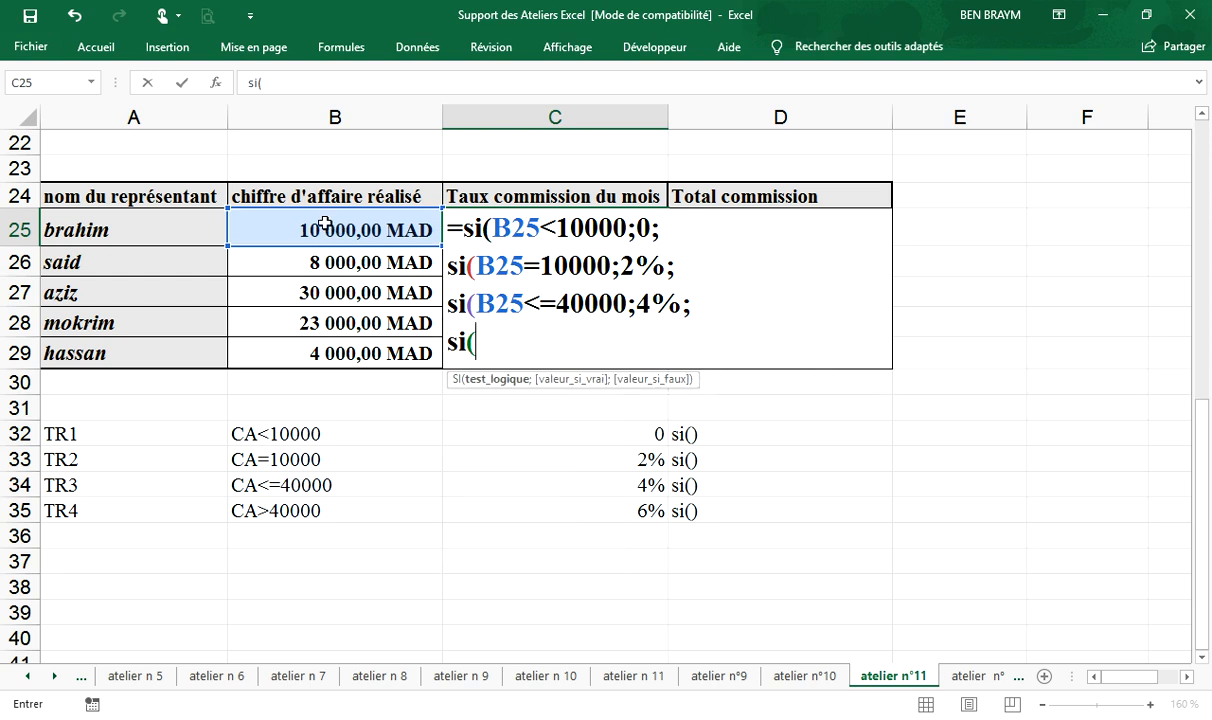
pyautogui.click(330, 227)
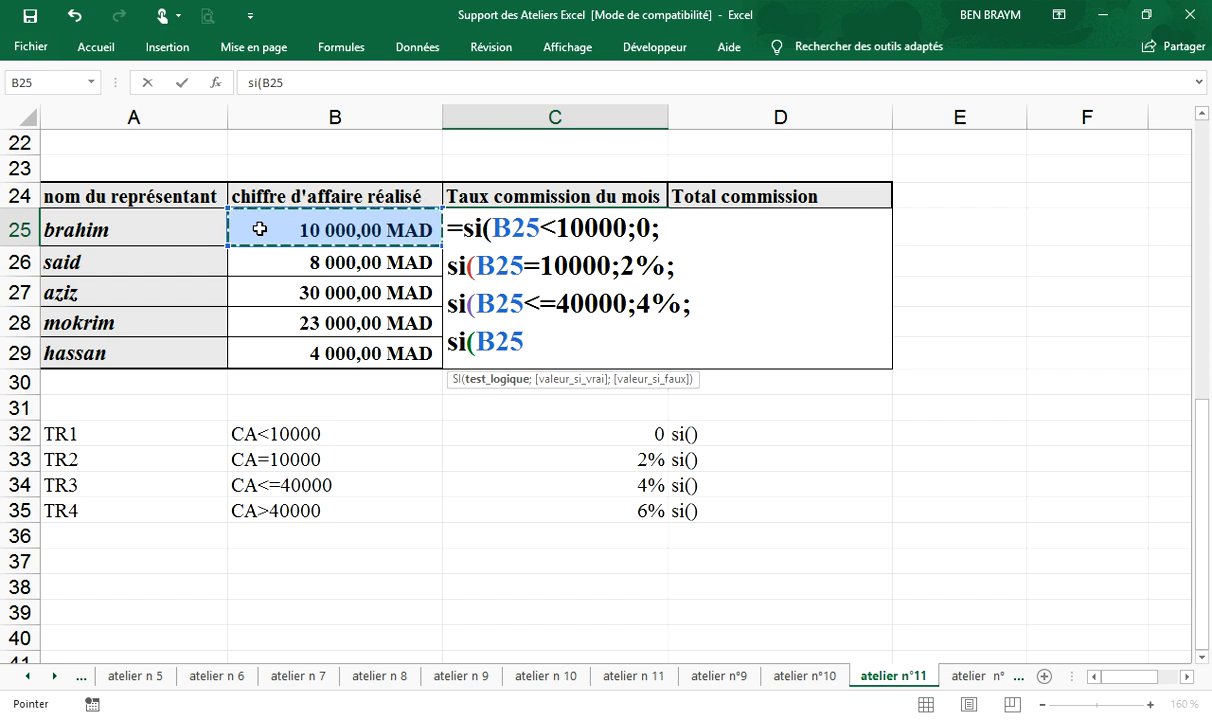
pyautogui.write('>')
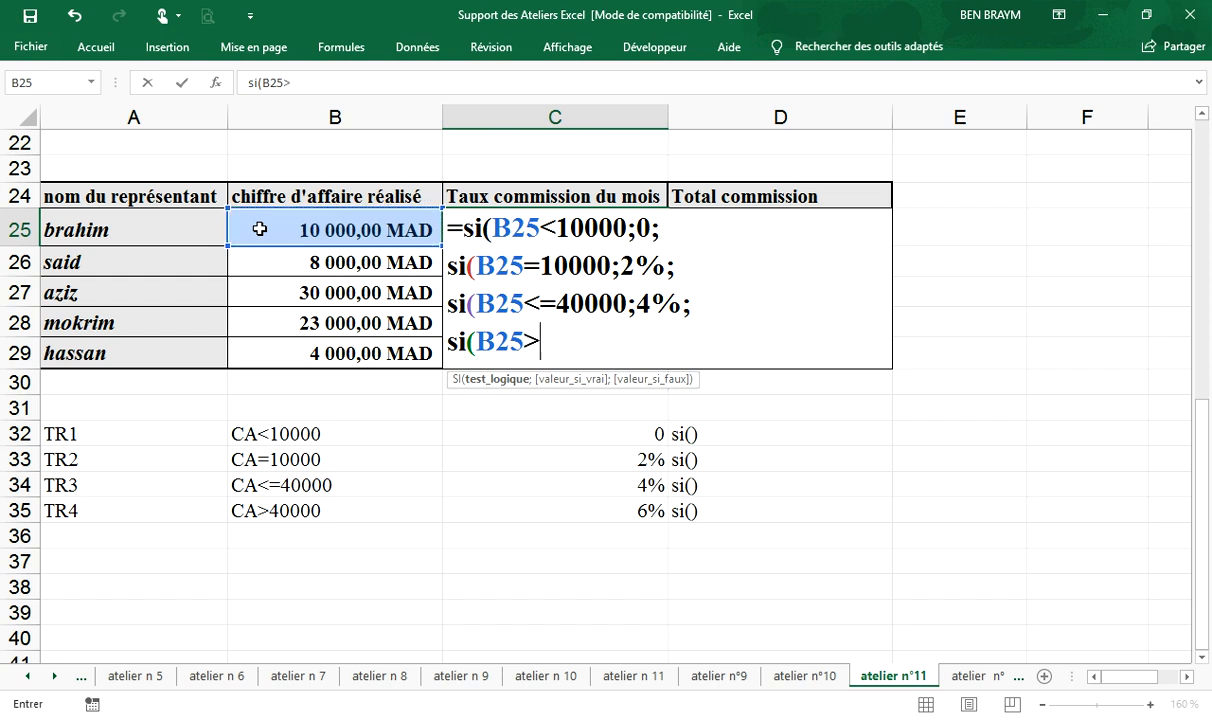
pyautogui.write('4000')
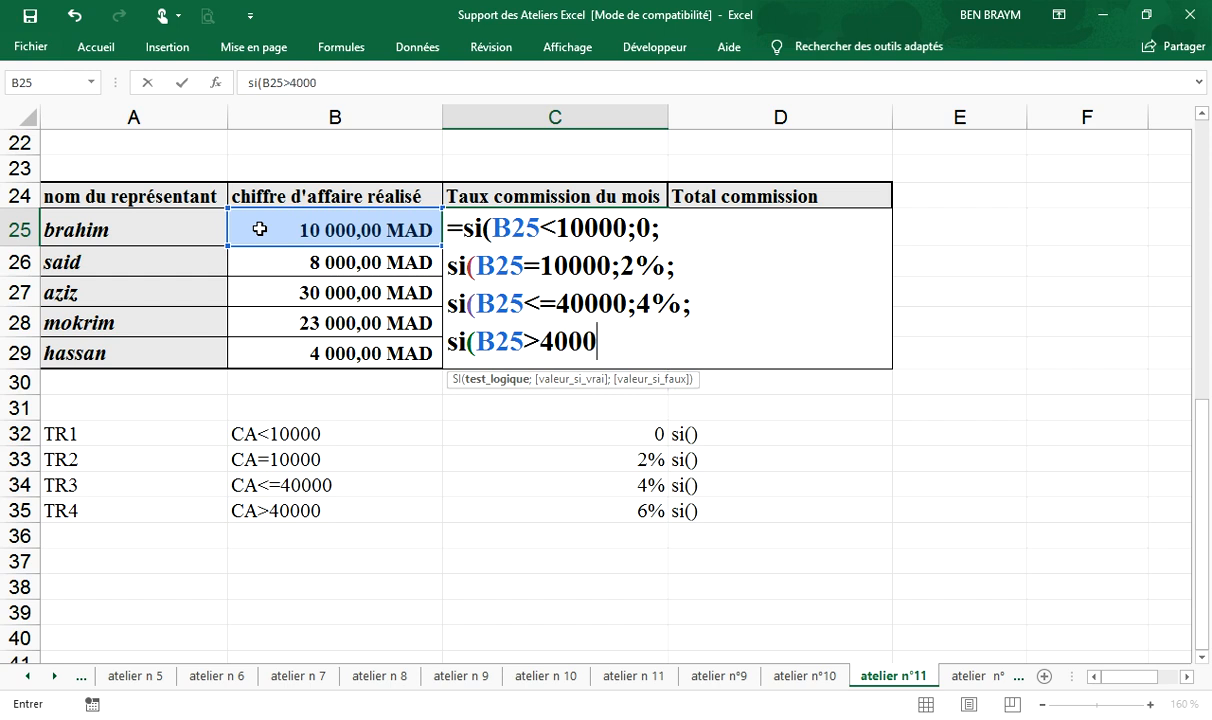
pyautogui.write('0;')
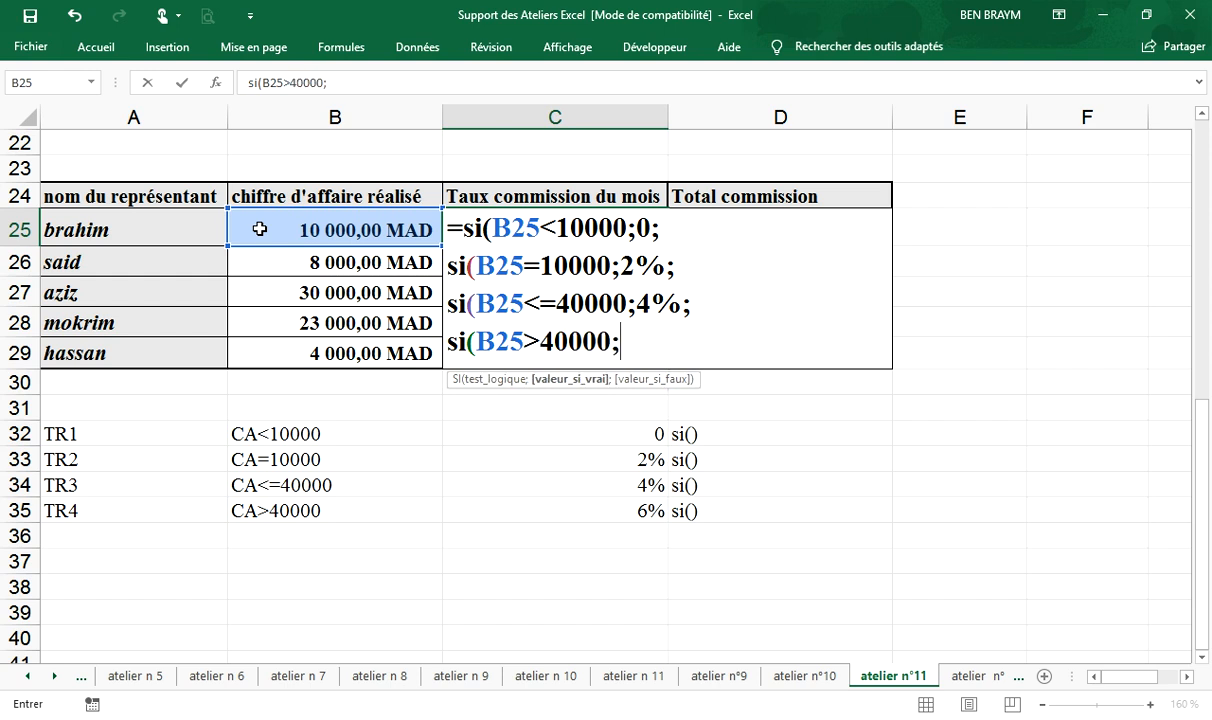
pyautogui.write('6%')
pyautogui.write('))')
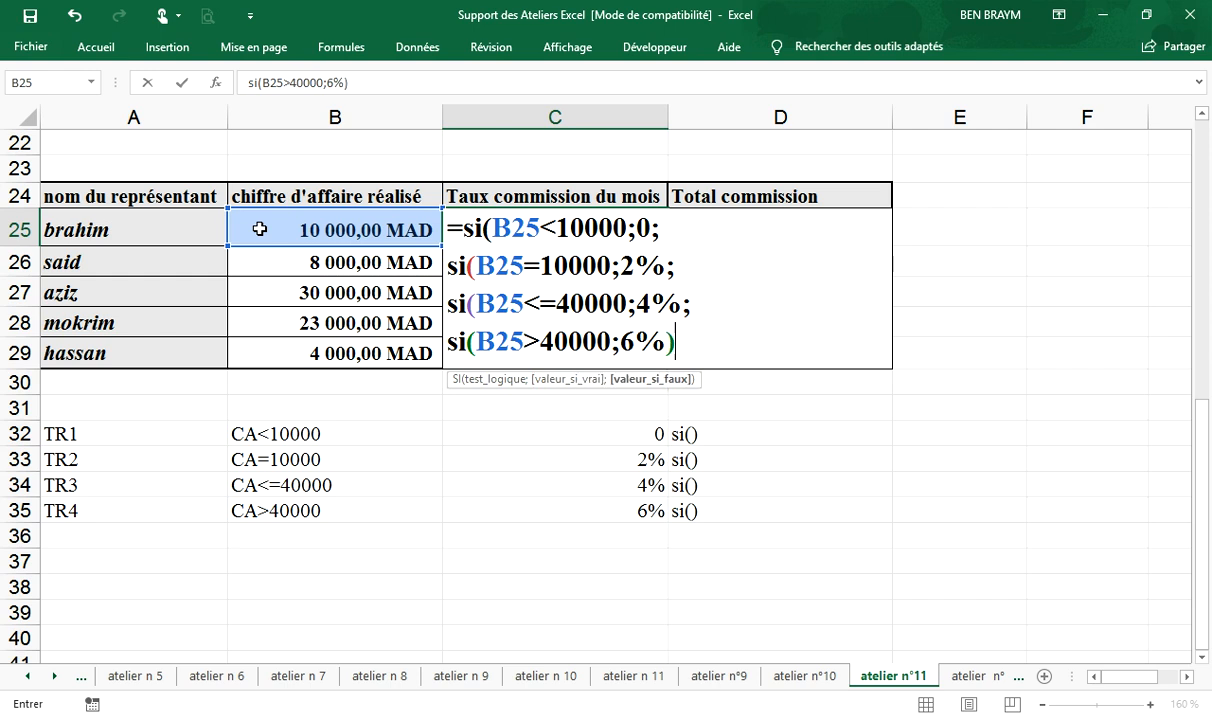
pyautogui.write(')')
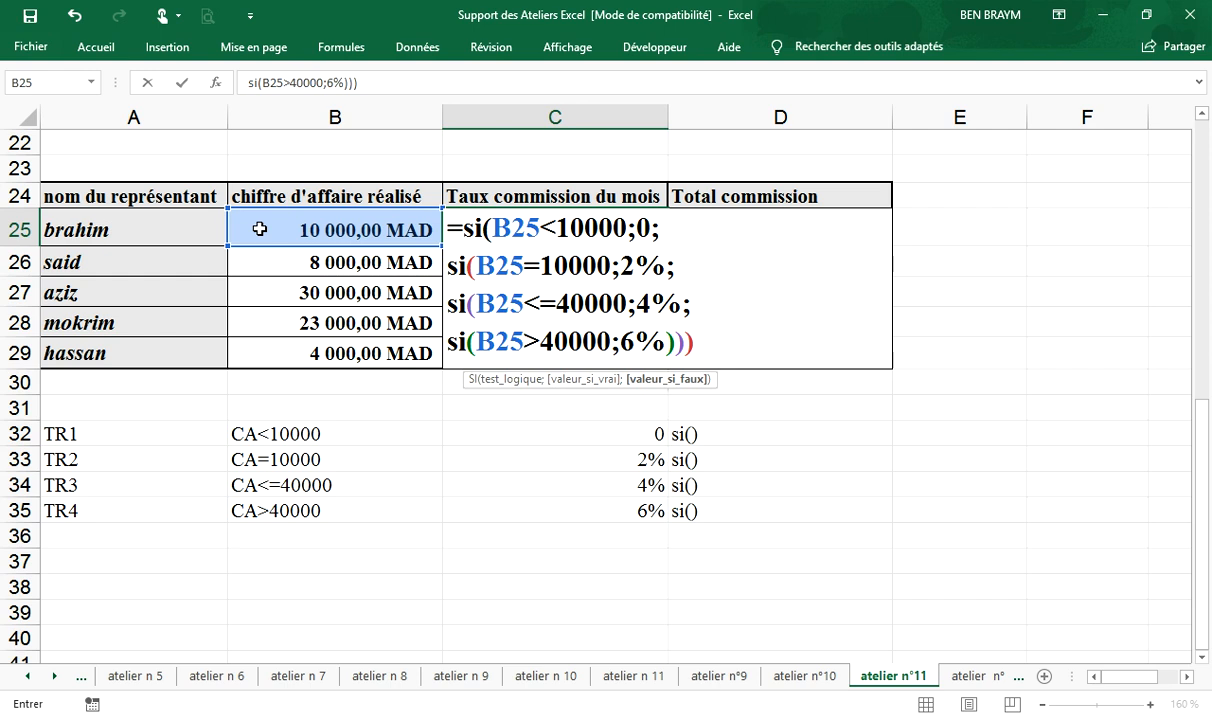
pyautogui.write(')')
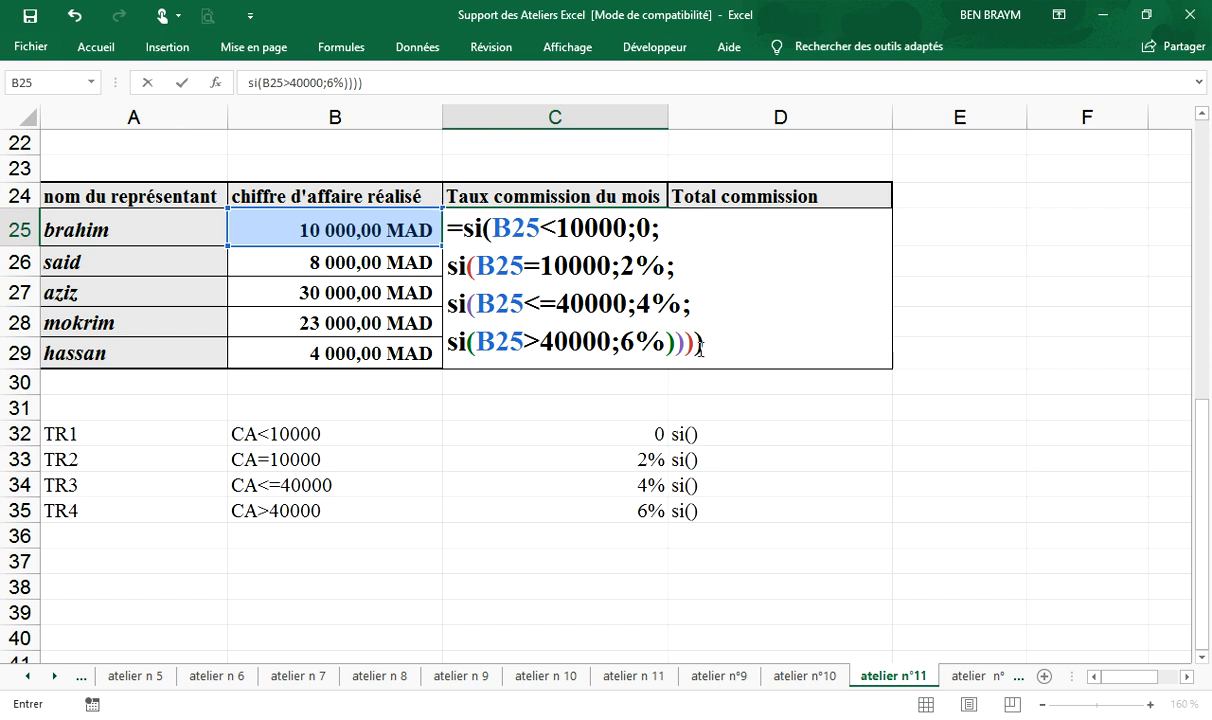
pyautogui.press('Return')
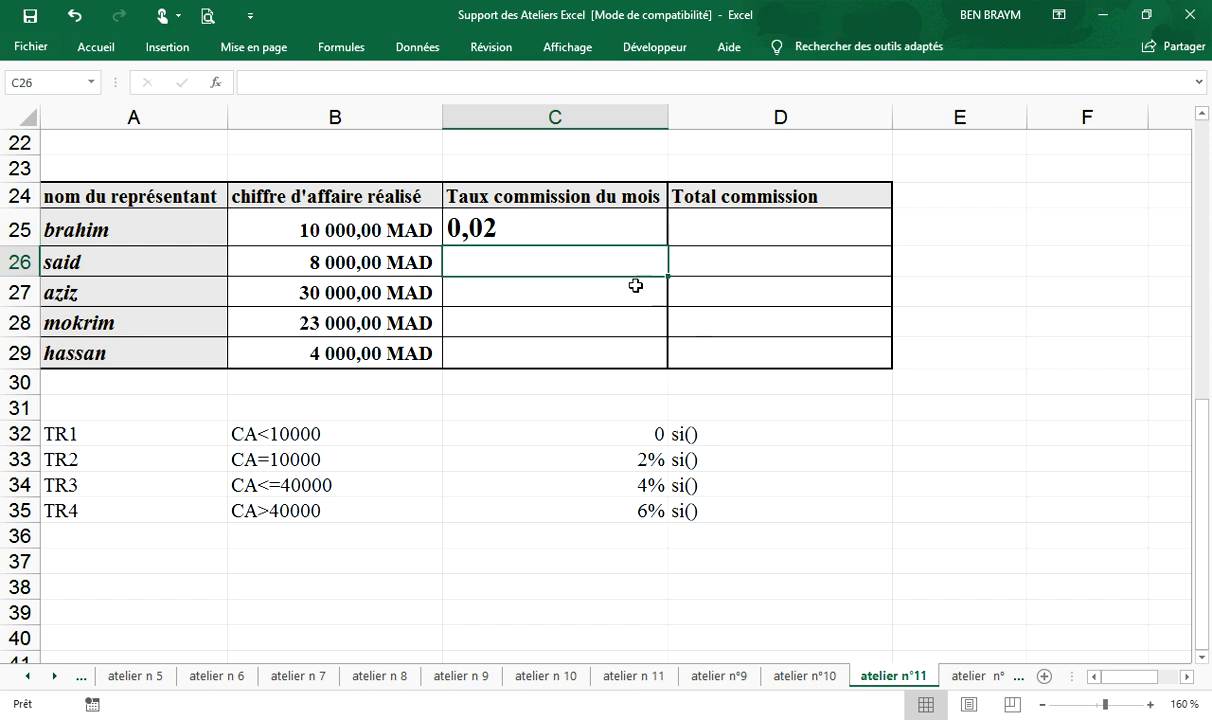
# - Format cell C25 as a centred percentage and fill its formula down to C29 for the other representatives
pyautogui.click(497, 230)
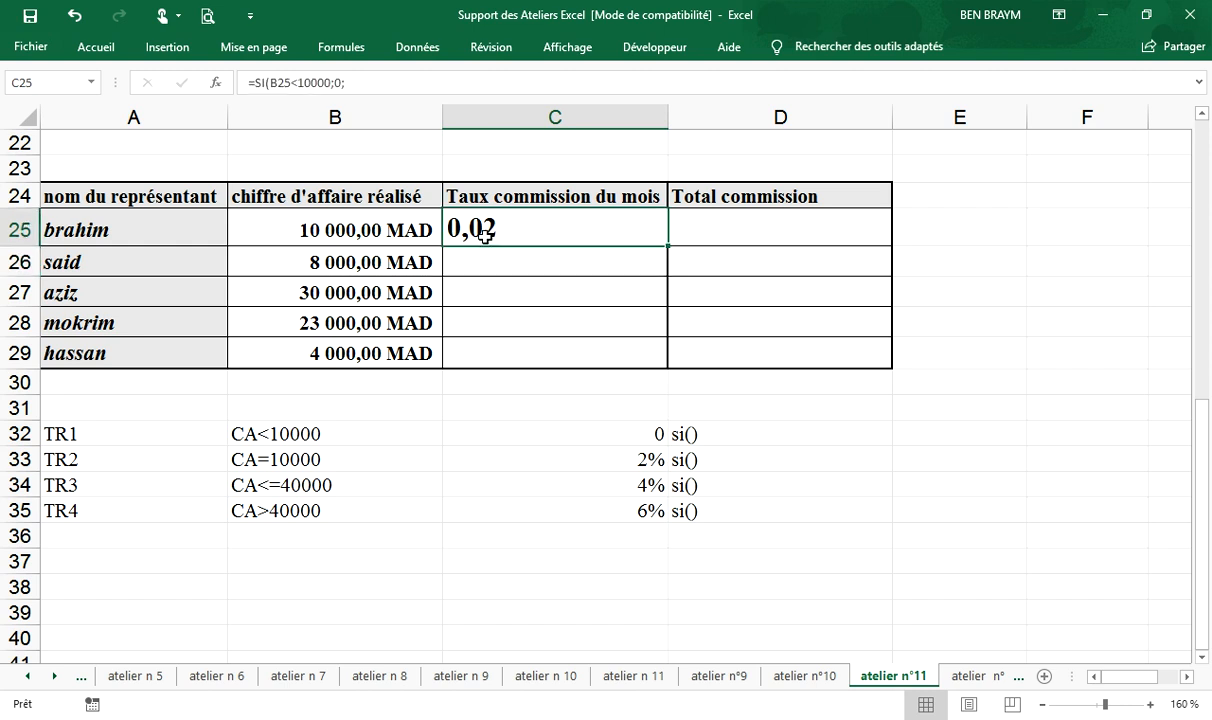
pyautogui.click(96, 50)
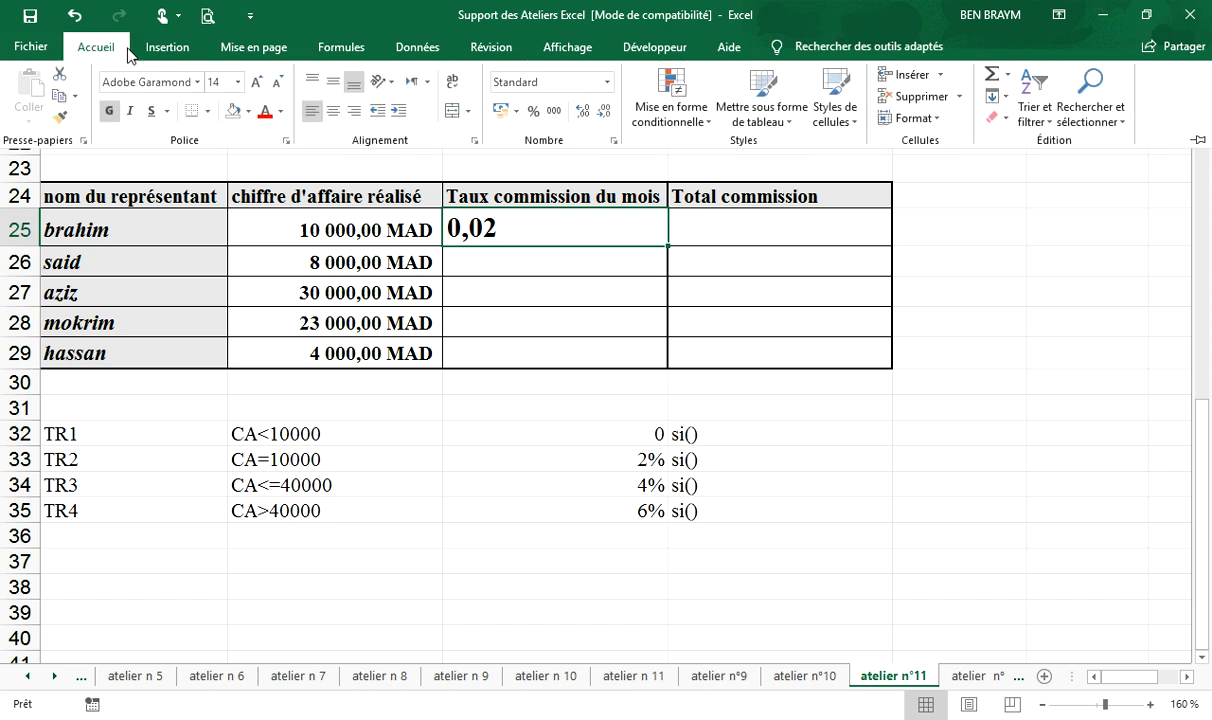
pyautogui.click(533, 111)
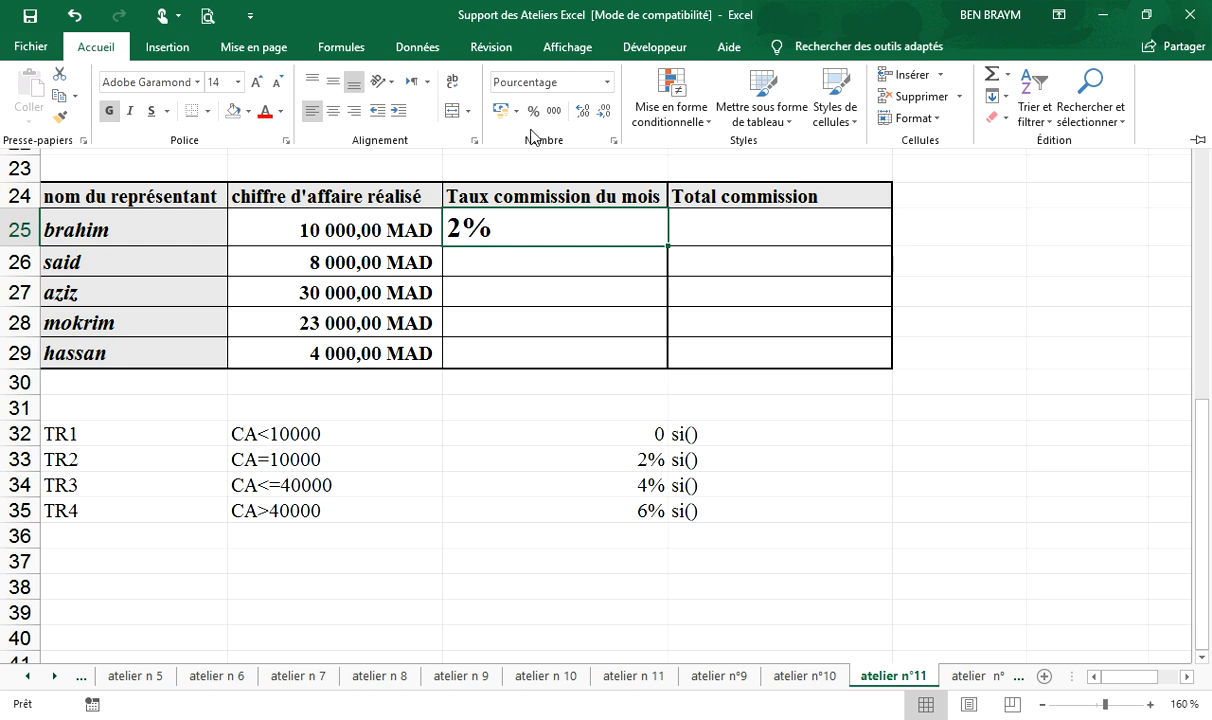
pyautogui.click(333, 111)
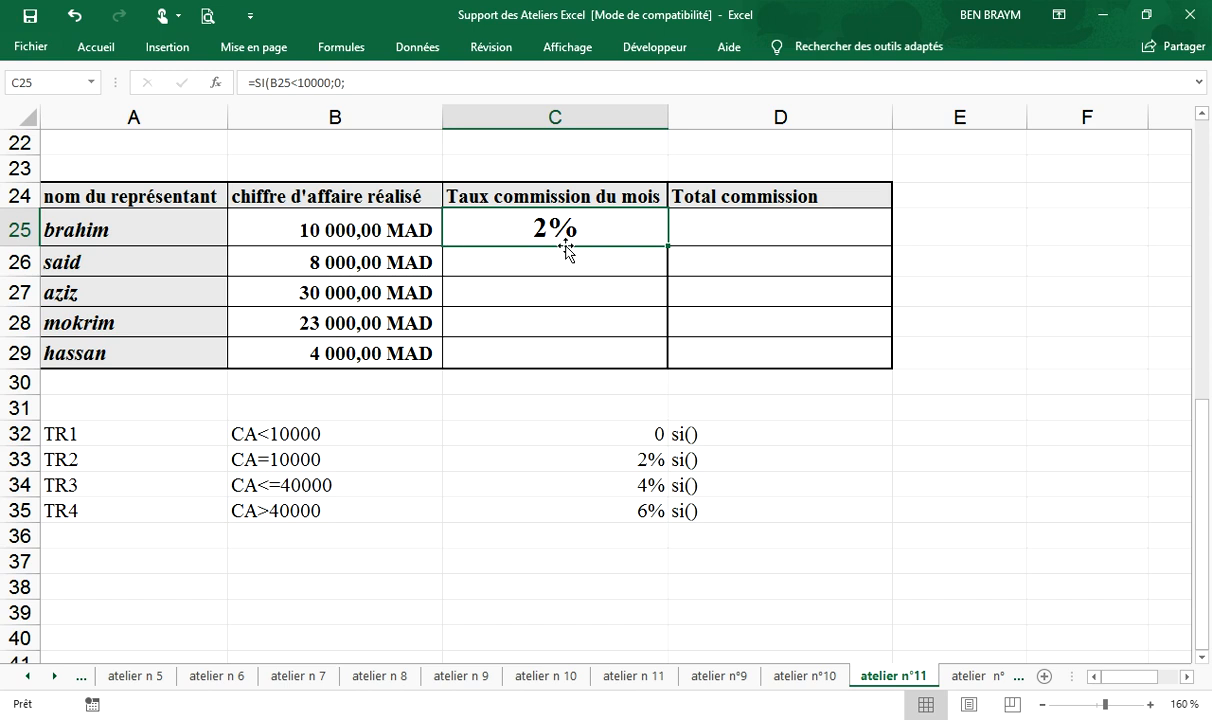
pyautogui.moveTo(669, 246); pyautogui.dragTo(663, 362)
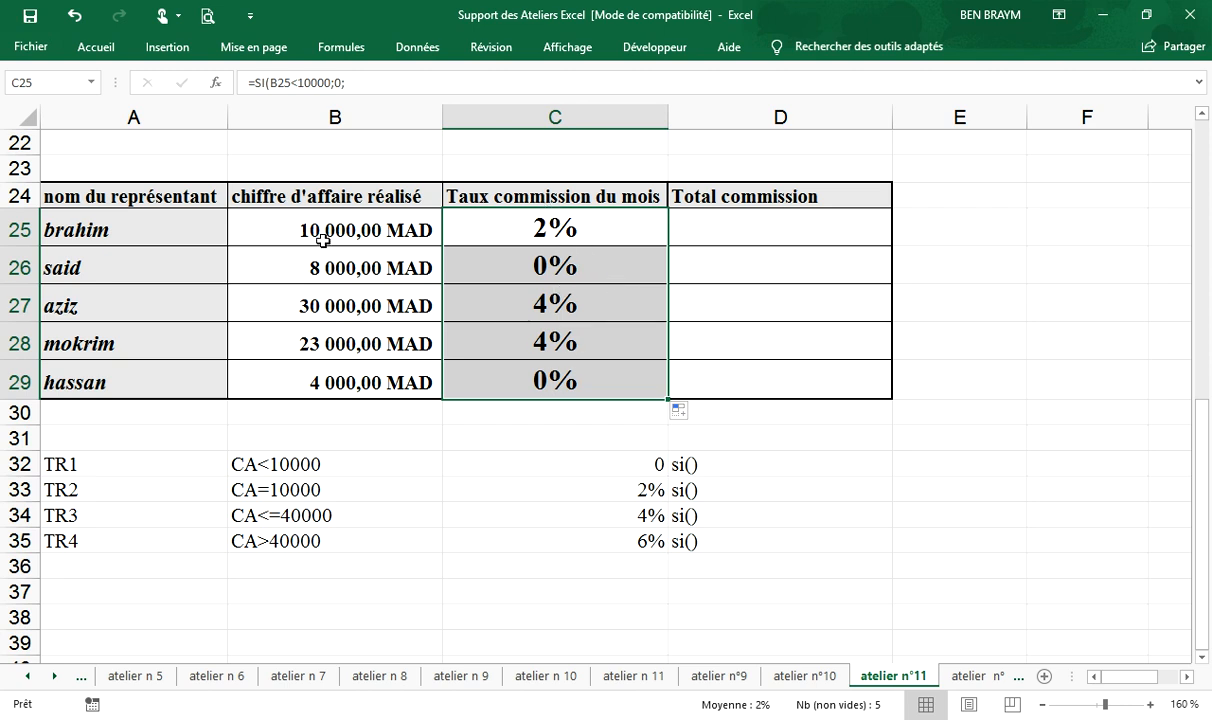
# - Calculate the total commission in D25 with =C25*B25 and fill the formula down to D29 for the other representatives
pyautogui.click(772, 229)
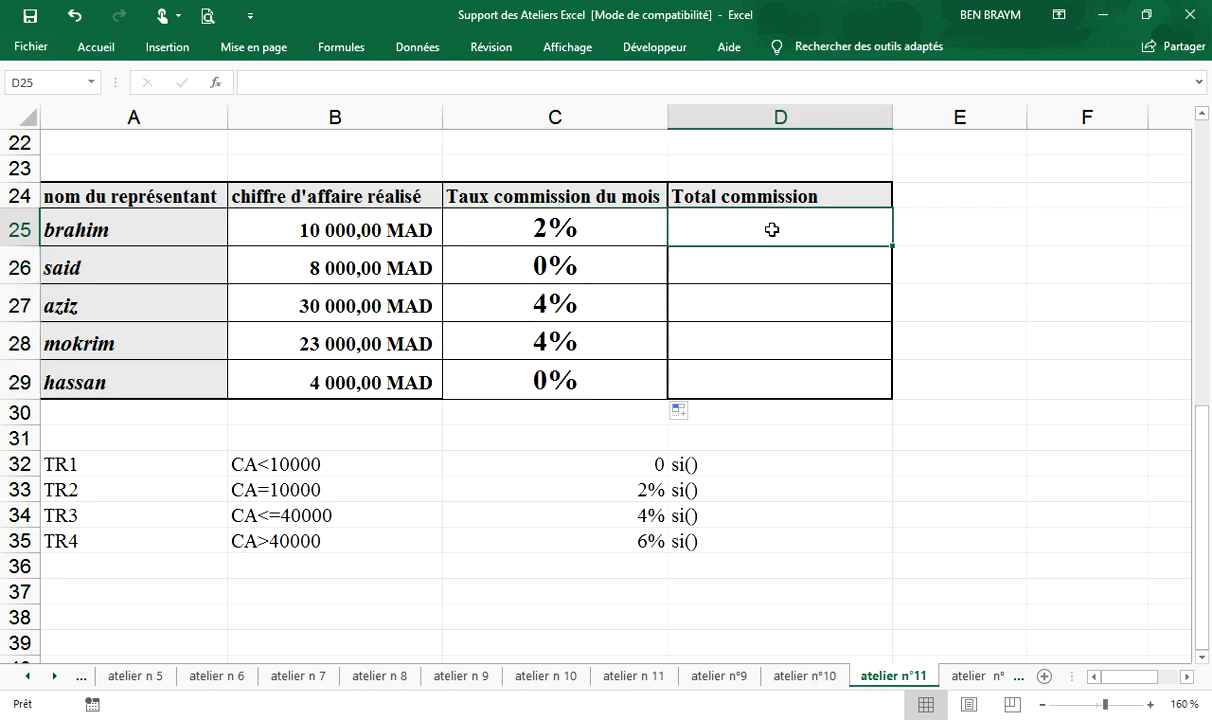
pyautogui.write('=')
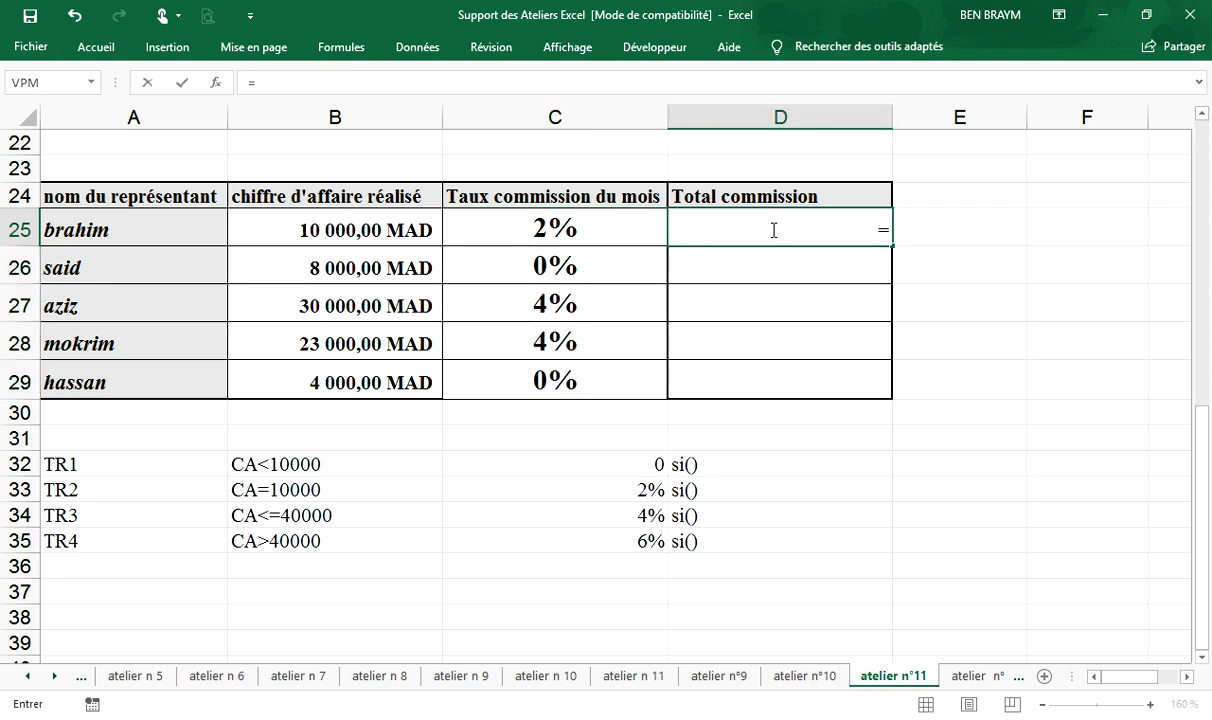
pyautogui.click(537, 228)
pyautogui.write('*')
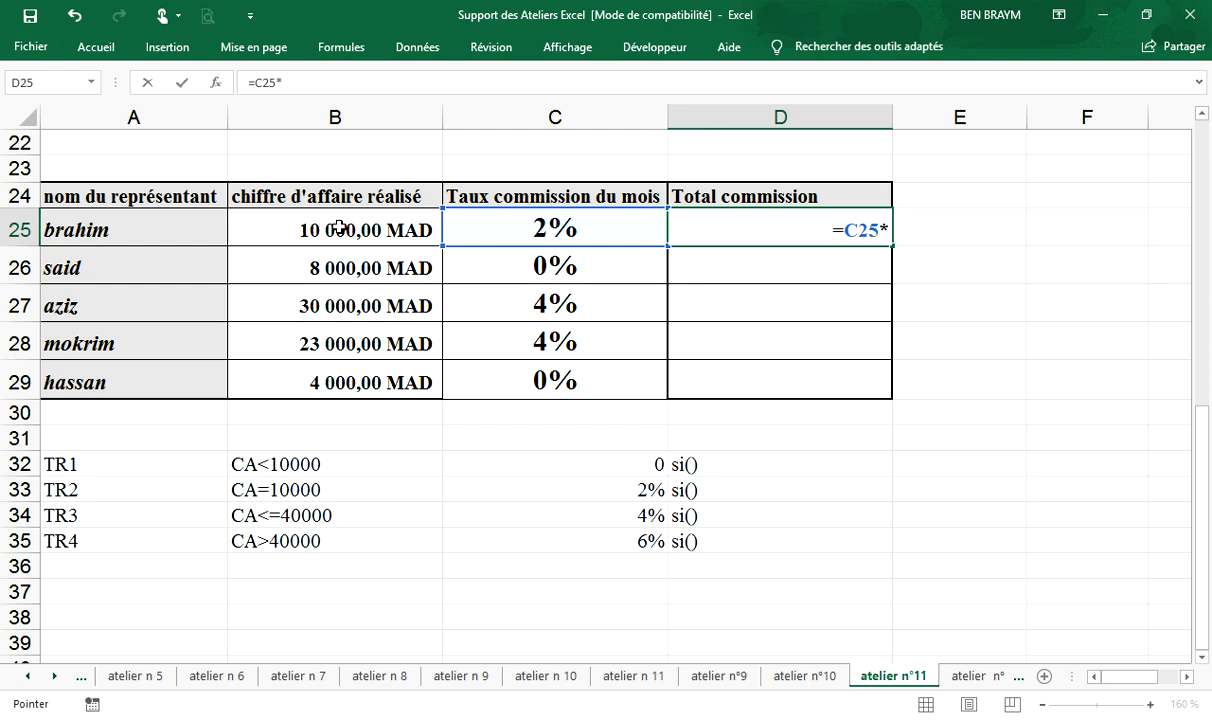
pyautogui.click(338, 228)
pyautogui.press('Return')
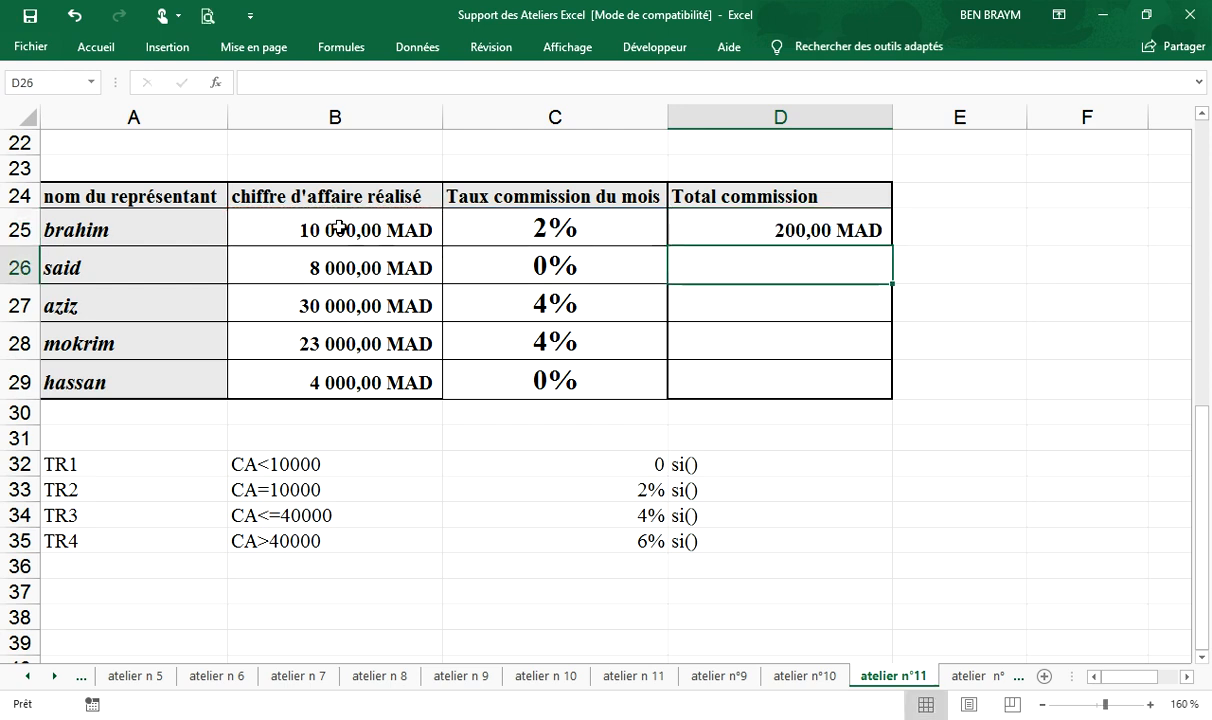
pyautogui.click(835, 235)
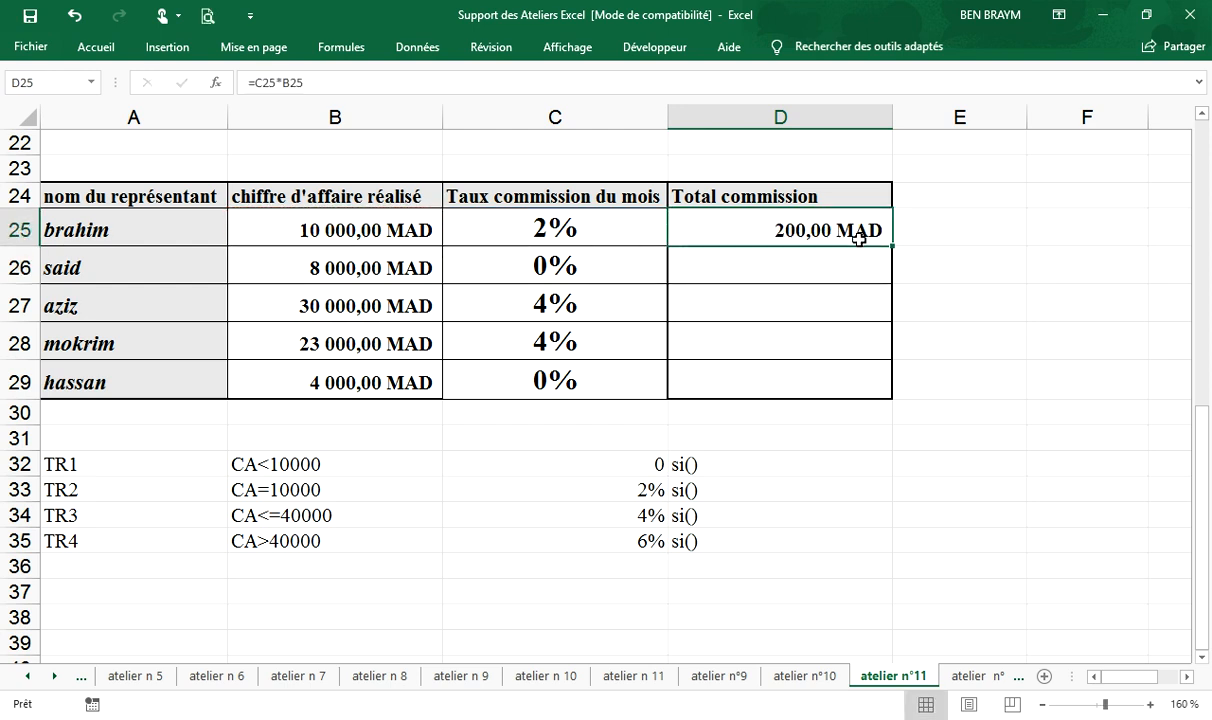
pyautogui.moveTo(891, 272); pyautogui.dragTo(889, 389)
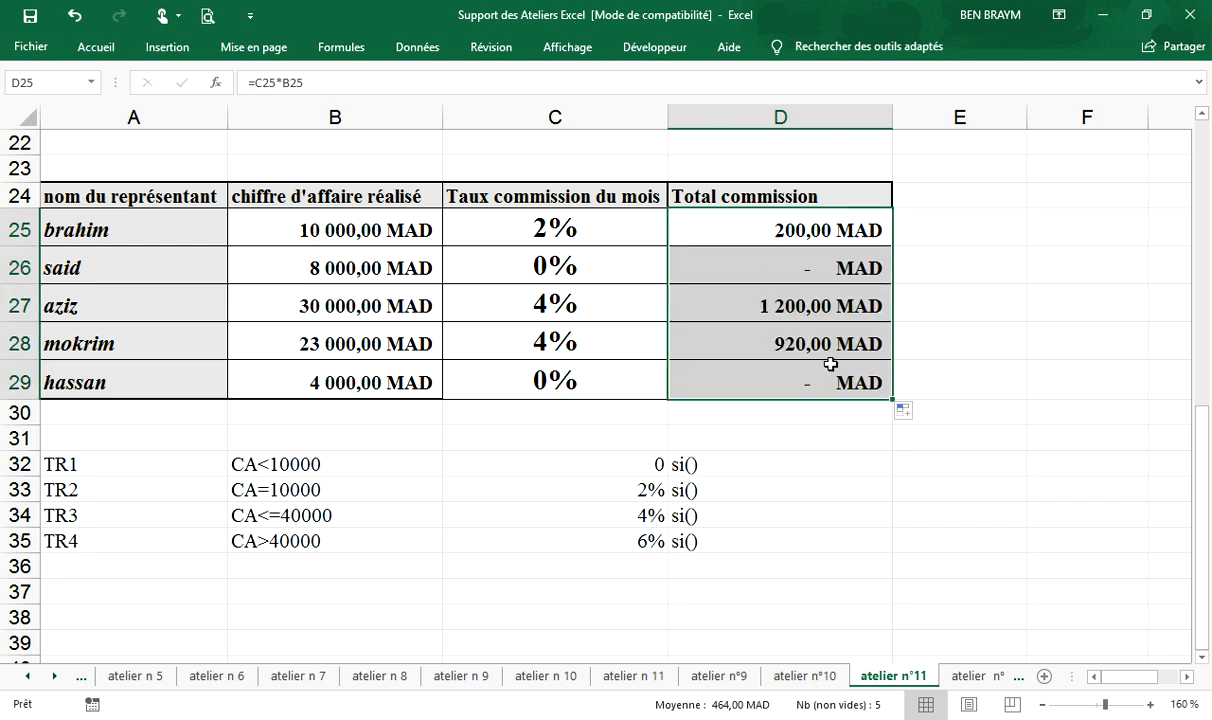